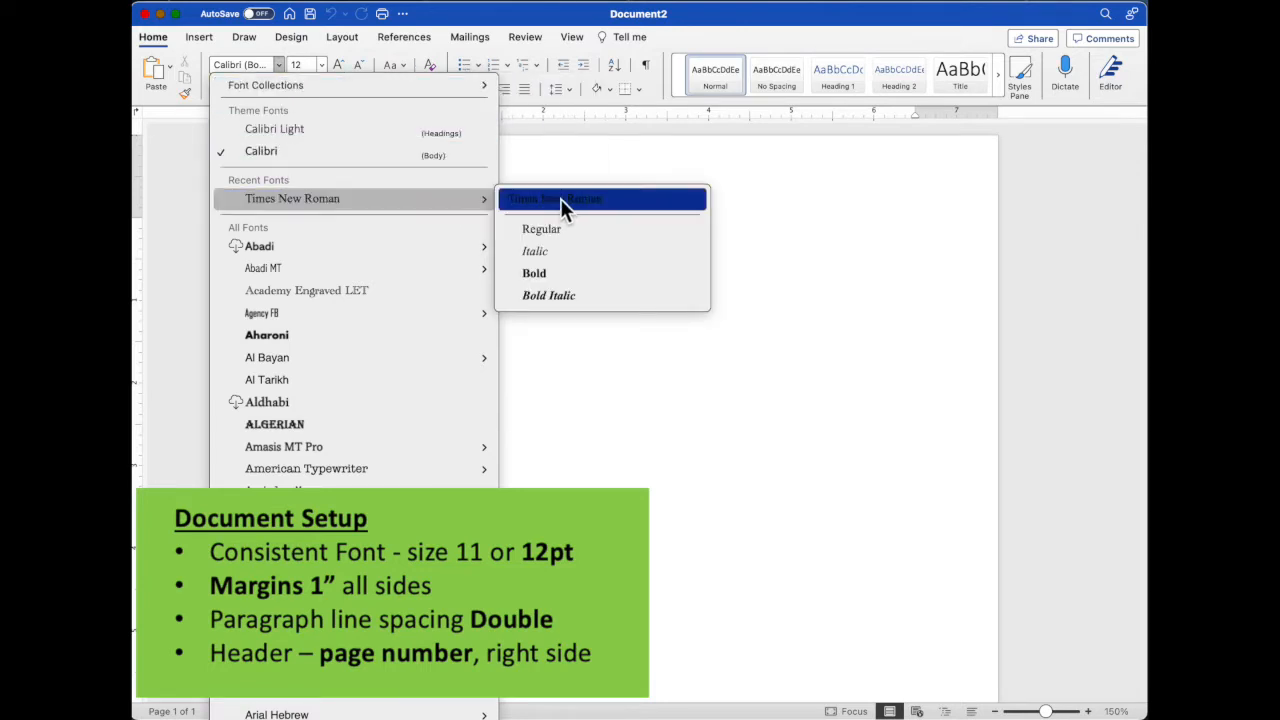
# - Set the body font to Times New Roman and apply the Normal margins of 1" on all sides
pyautogui.click(560, 198)
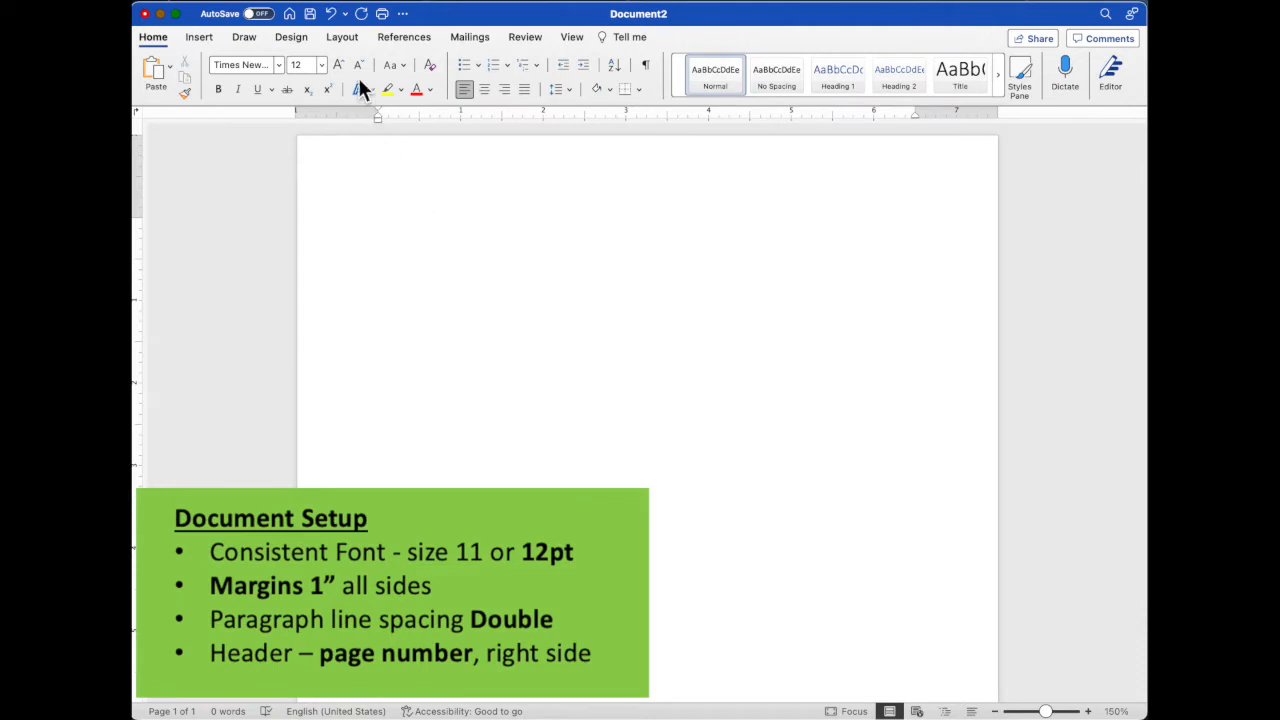
pyautogui.click(343, 39)
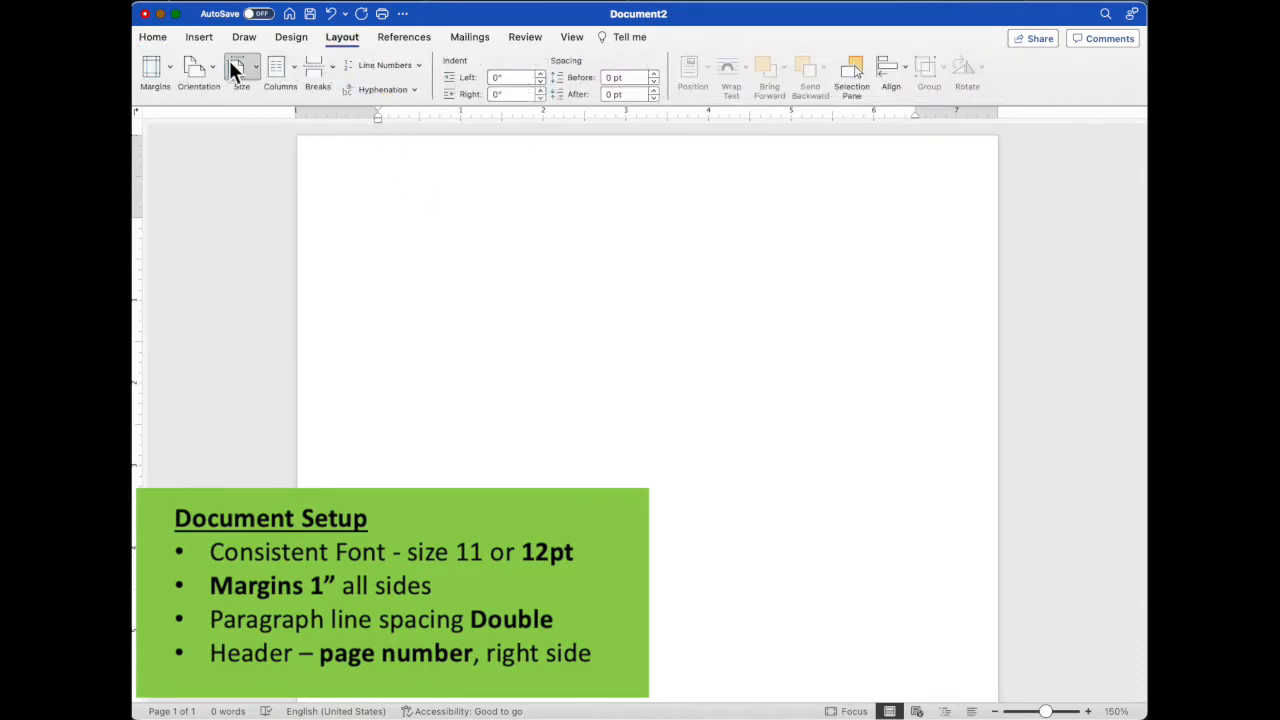
pyautogui.click(170, 67)
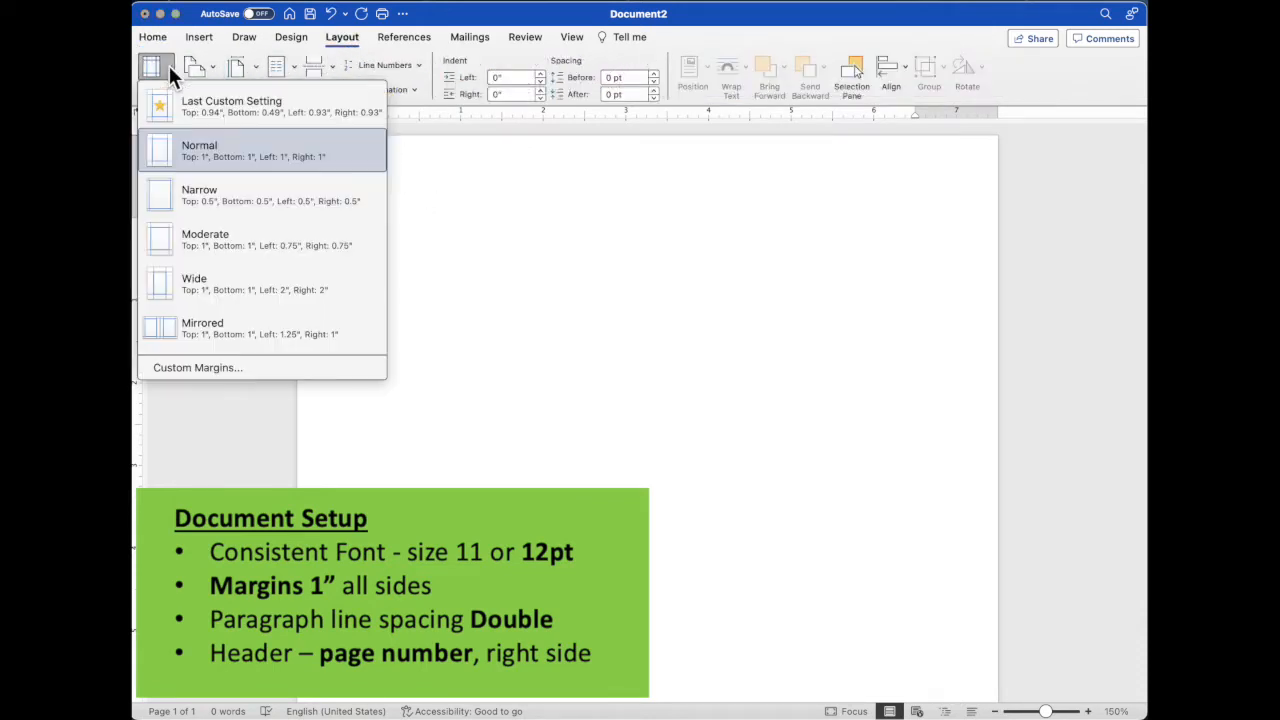
pyautogui.click(230, 158)
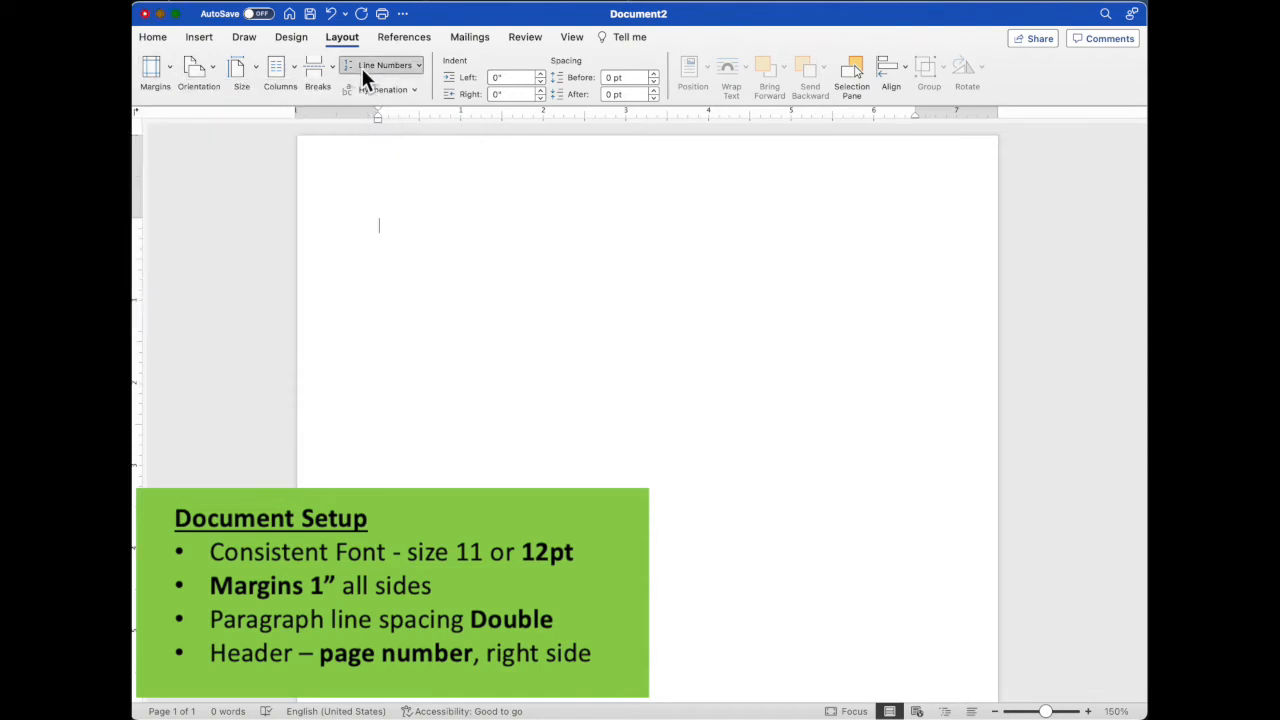
# - Apply the built-in Double paragraph spacing to the document
pyautogui.click(290, 33)
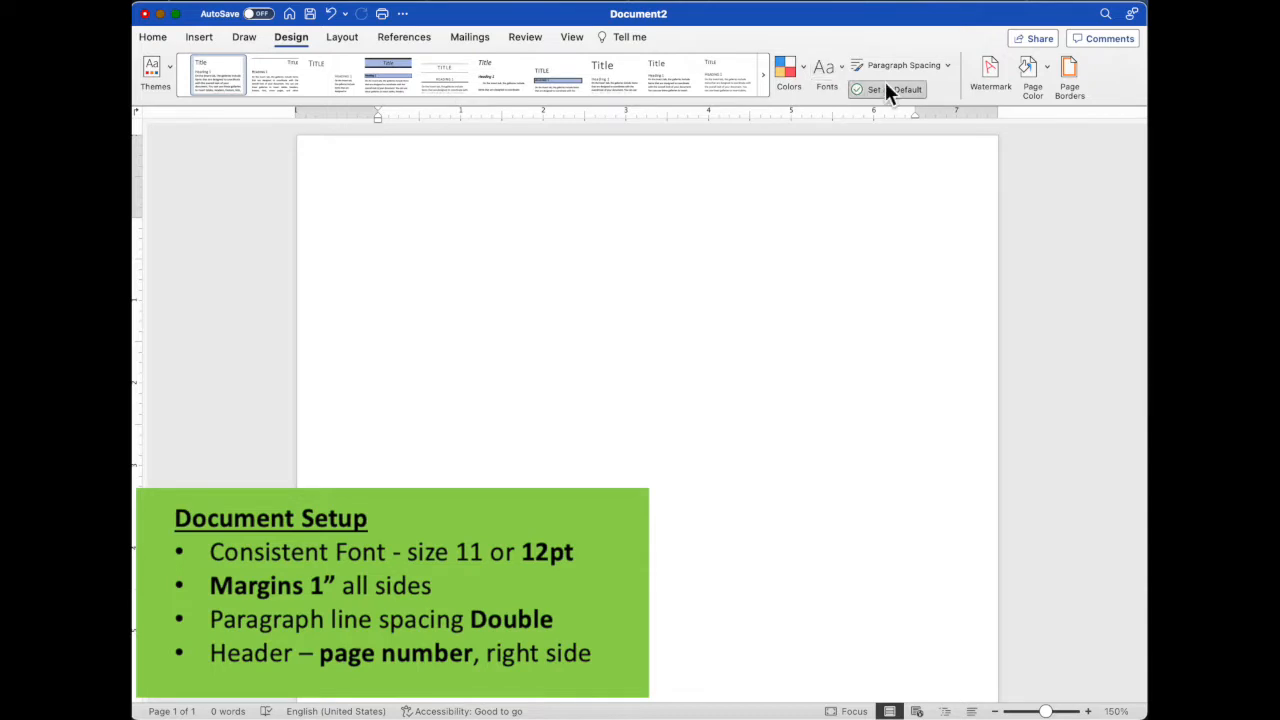
pyautogui.click(948, 65)
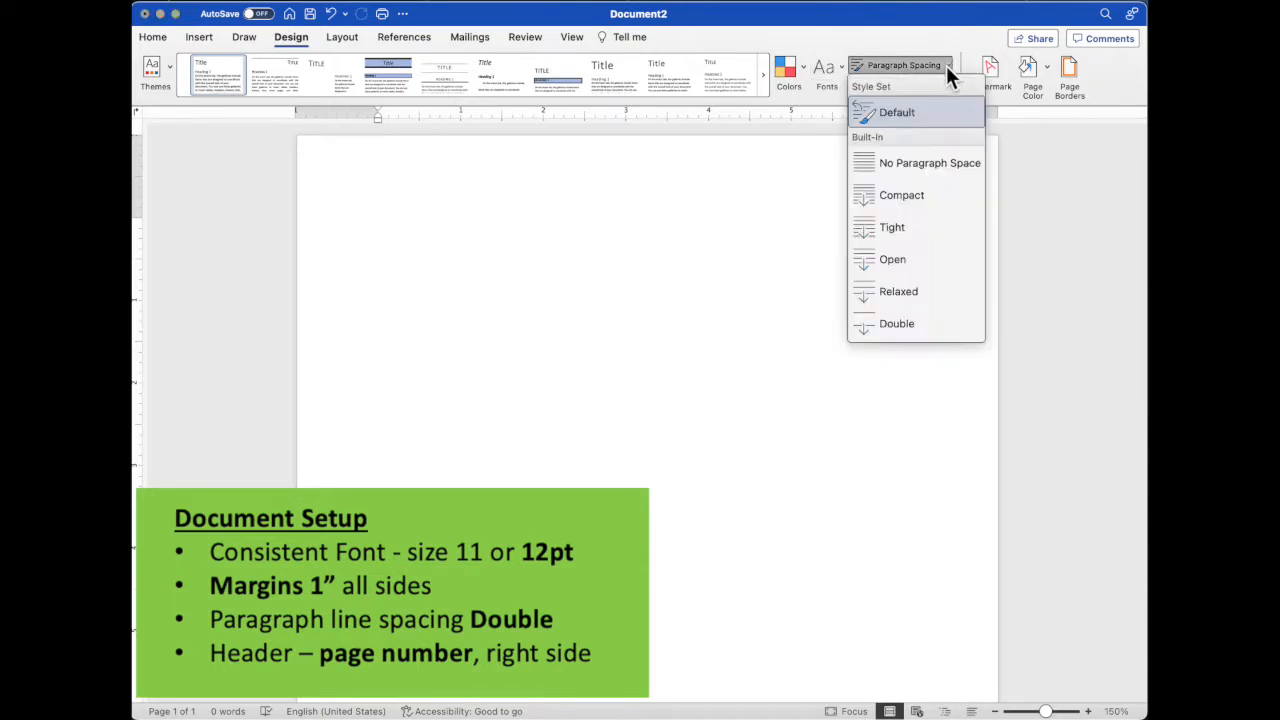
pyautogui.click(909, 324)
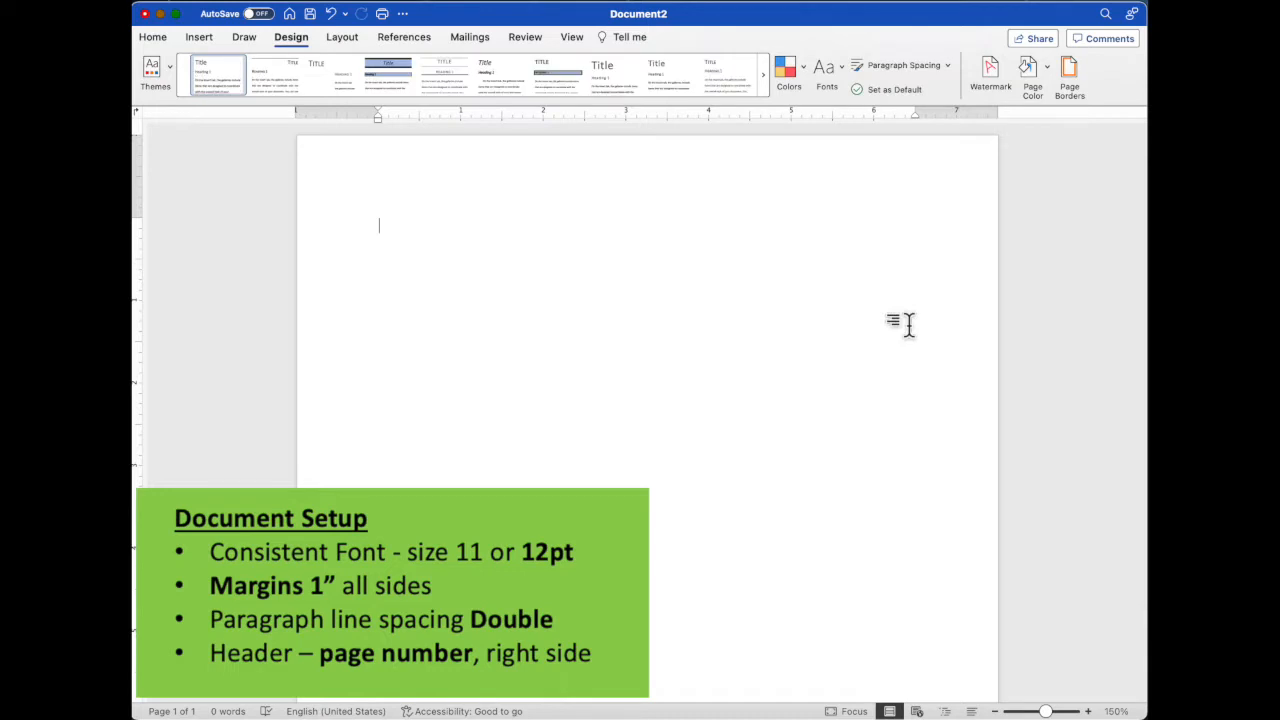
# - Open the page header for editing and set its font to Times New Roman
pyautogui.doubleClick(587, 175)
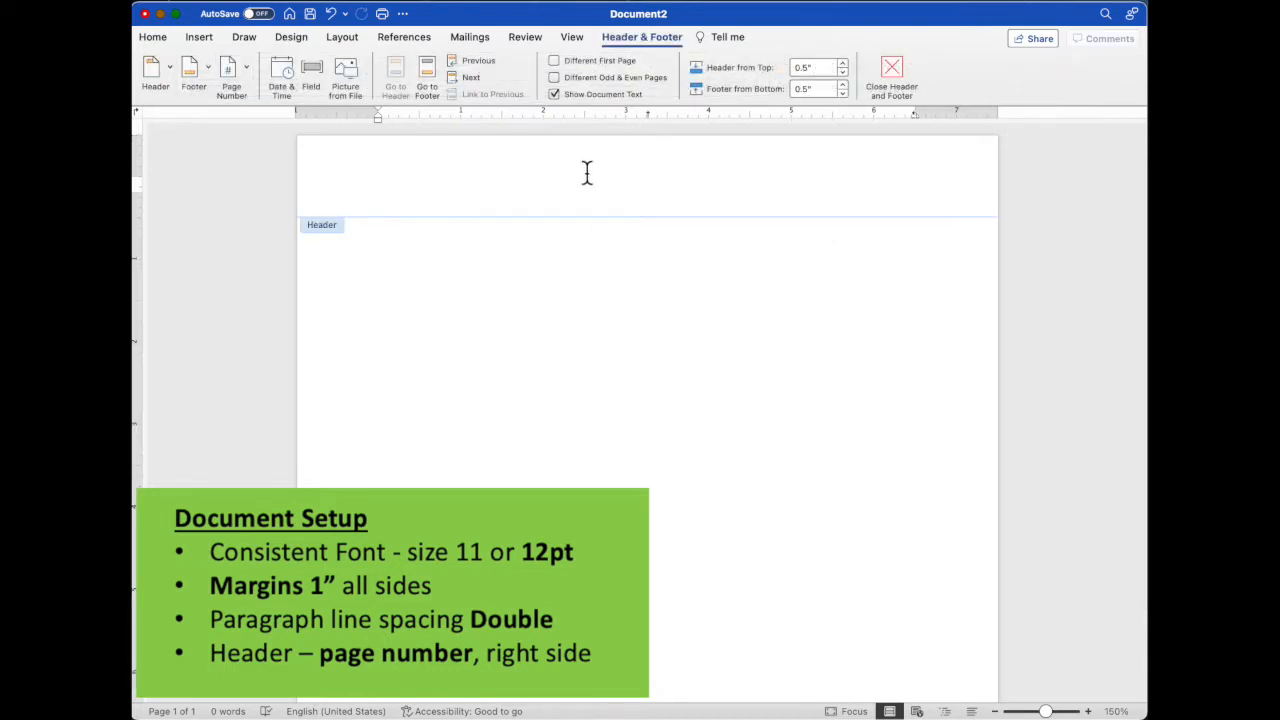
pyautogui.click(152, 37)
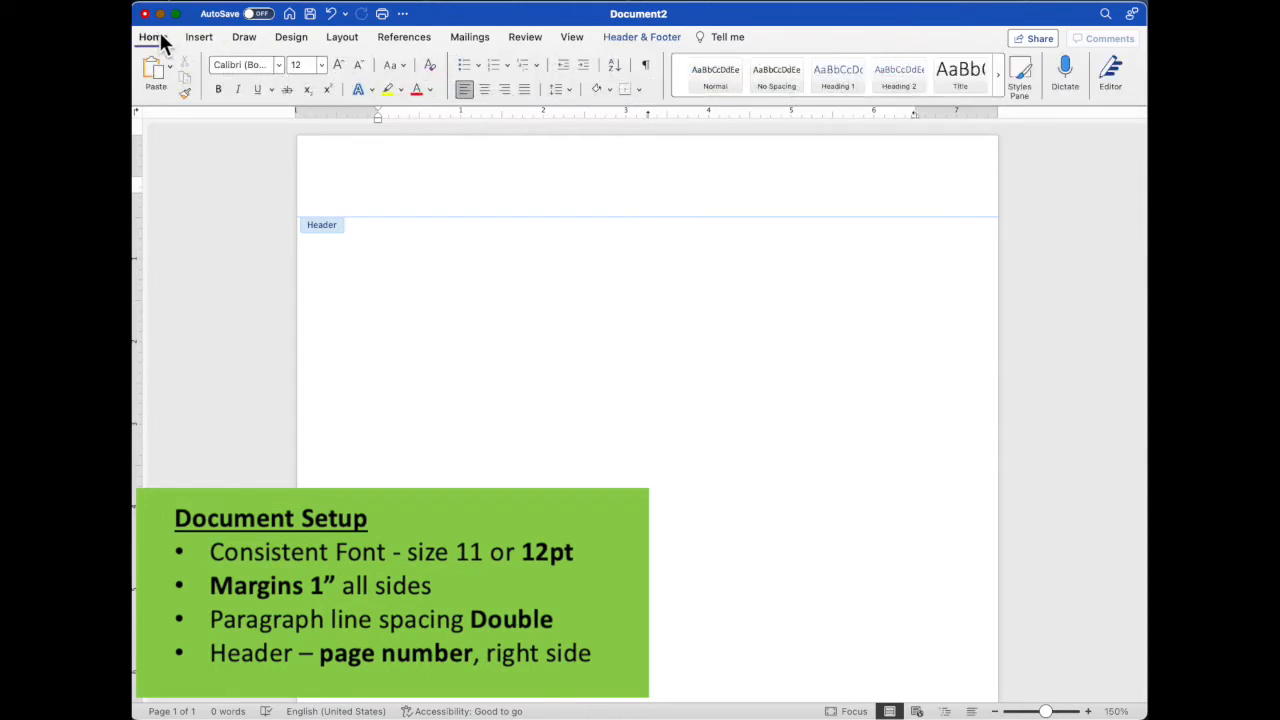
pyautogui.click(278, 66)
pyautogui.moveTo(294, 199)
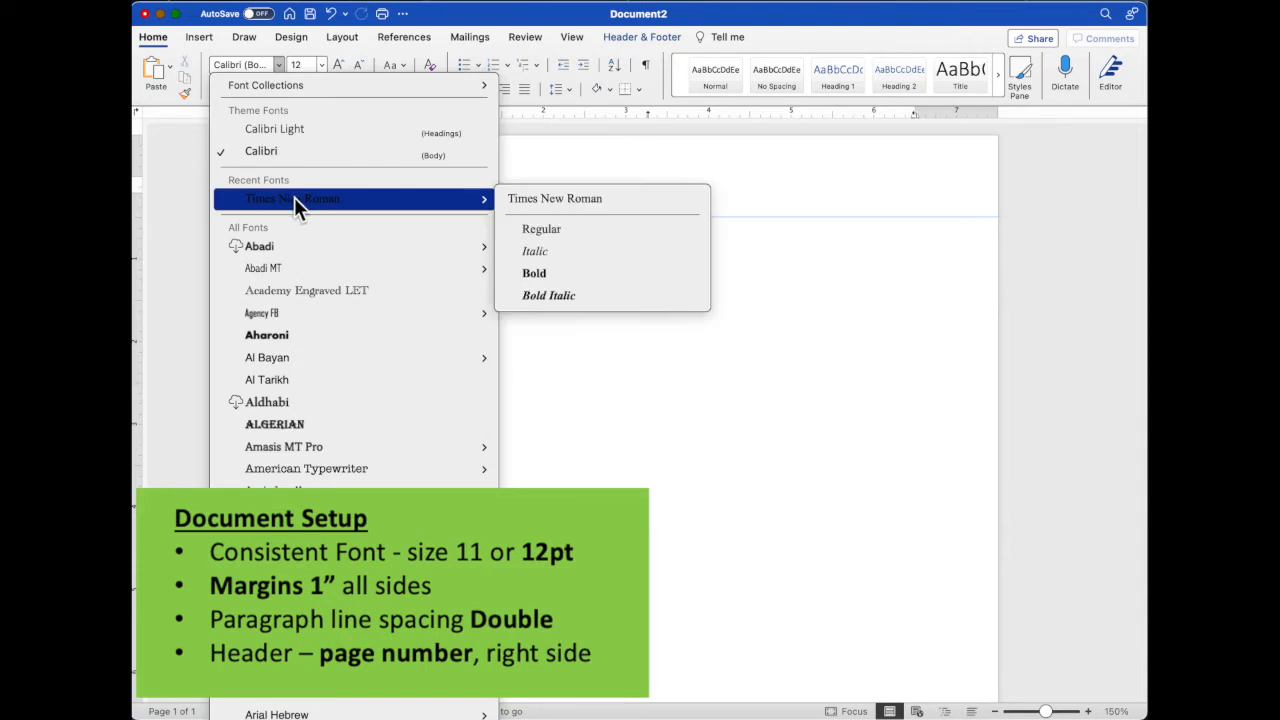
pyautogui.click(548, 198)
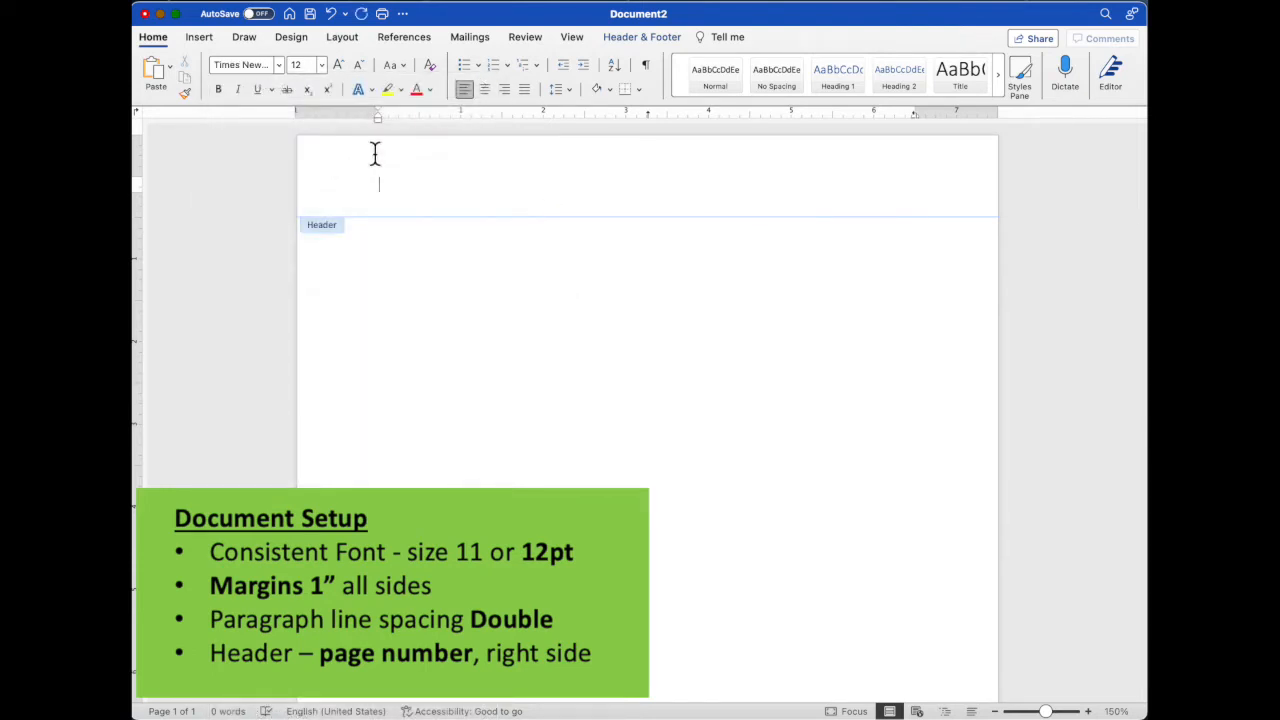
# - Insert a right-aligned page number in the header, shown on the first page, and return to the document body
pyautogui.click(631, 40)
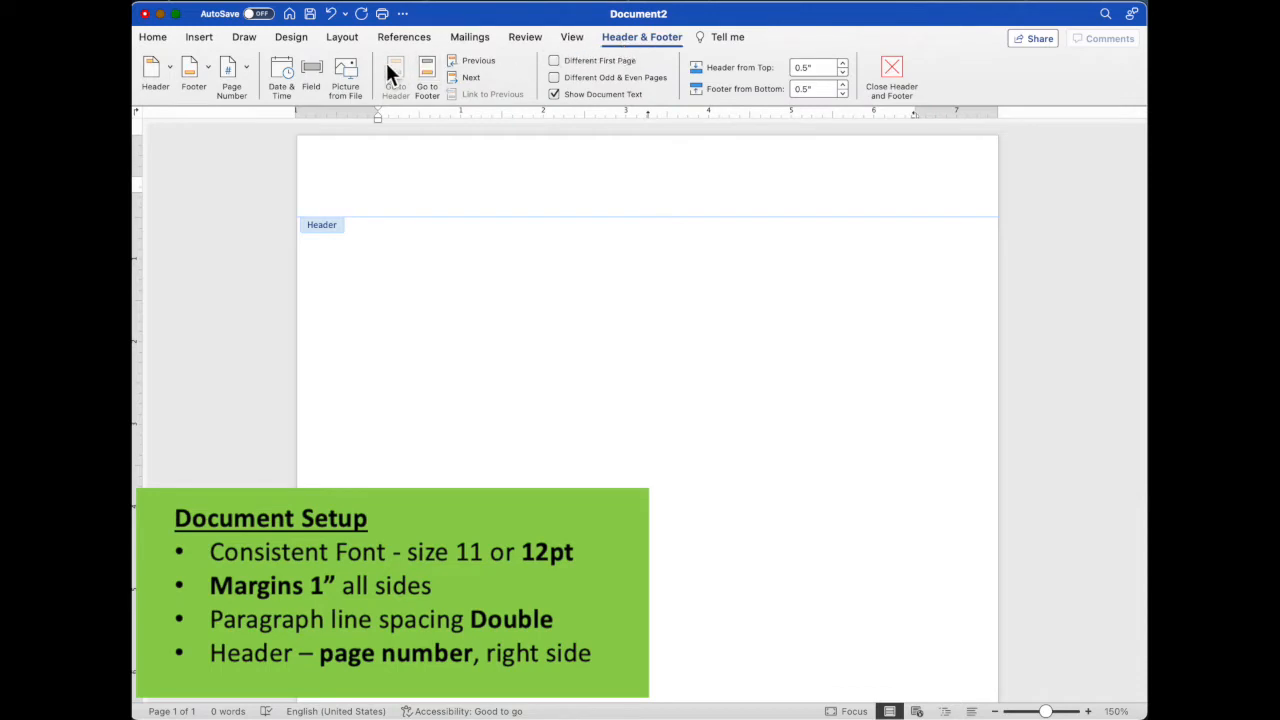
pyautogui.click(247, 65)
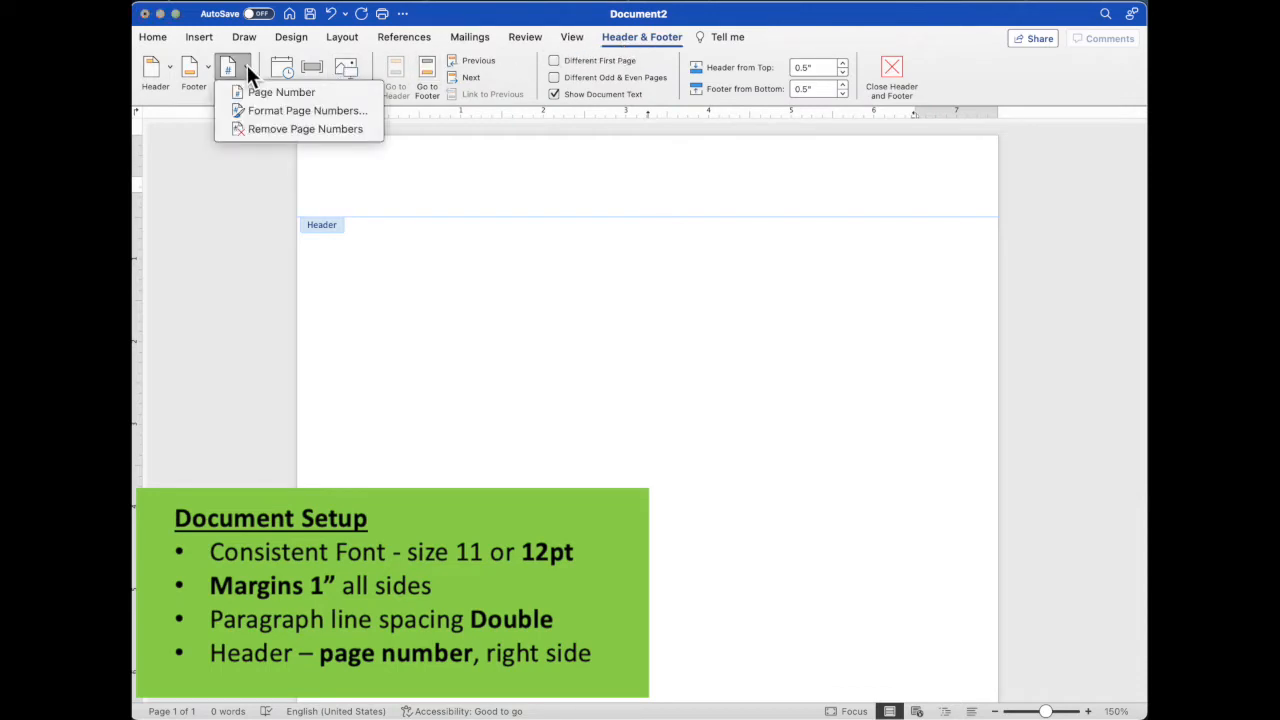
pyautogui.click(301, 95)
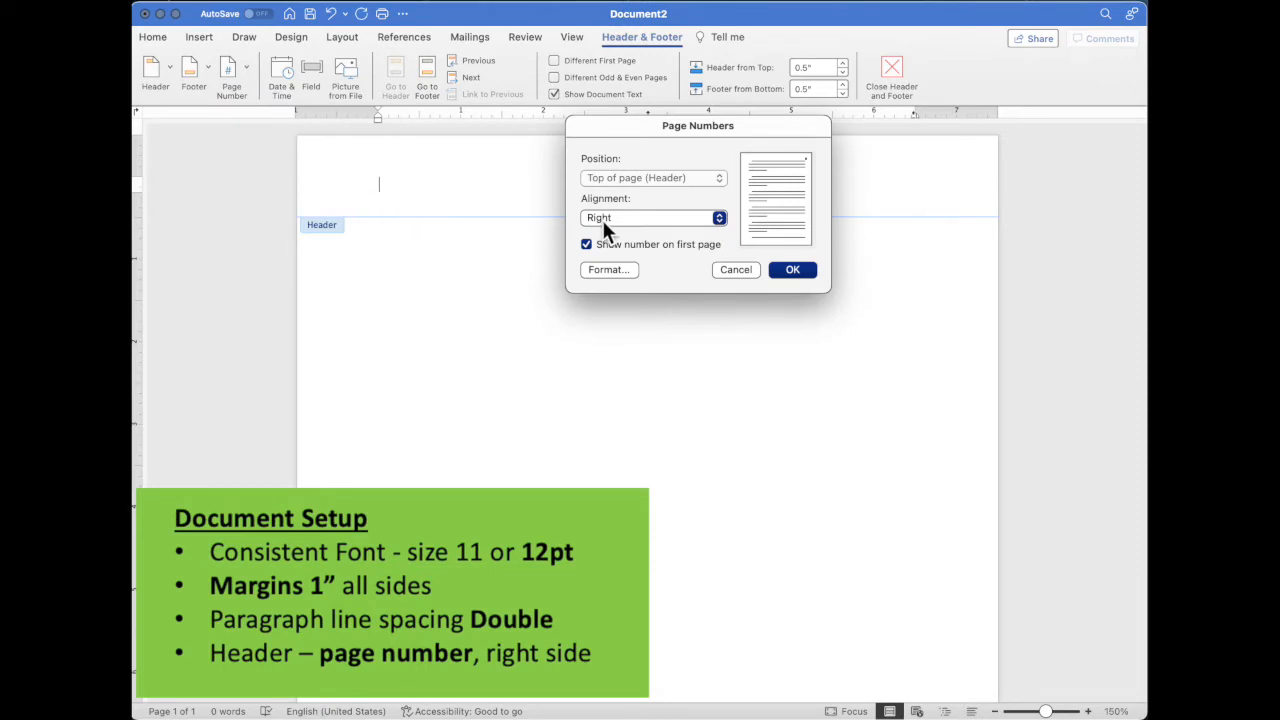
pyautogui.click(790, 270)
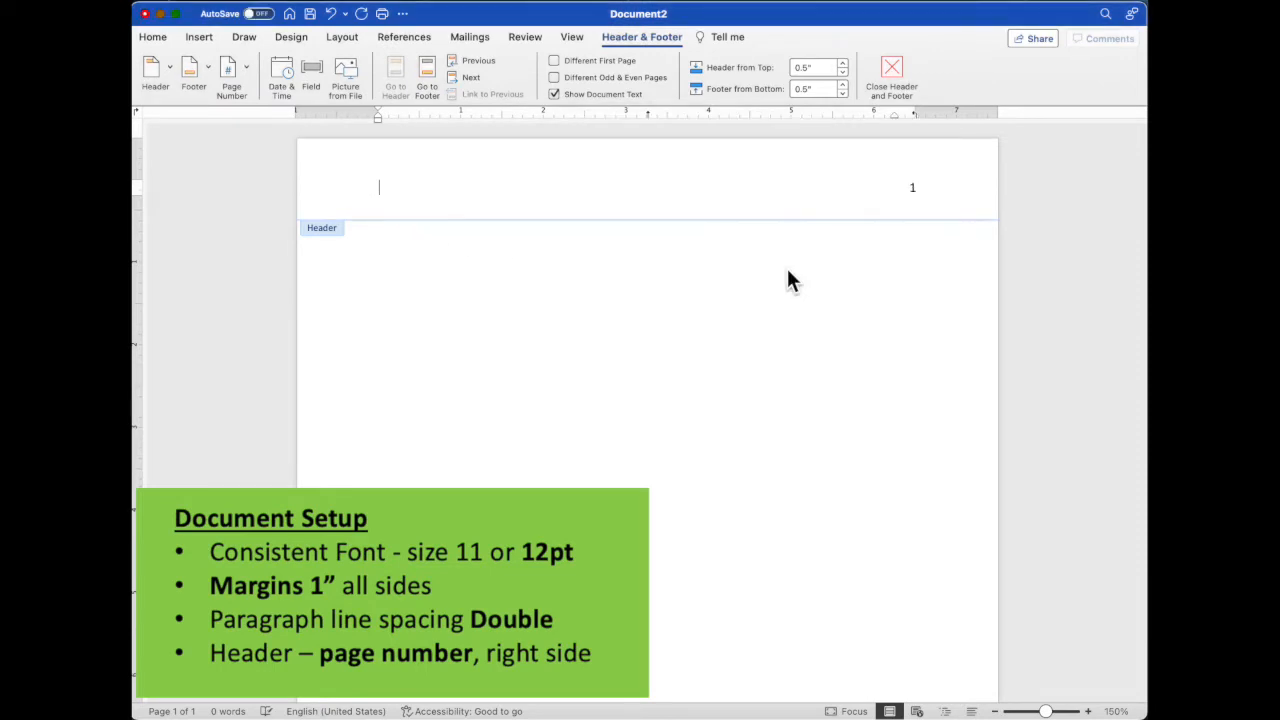
pyautogui.doubleClick(655, 235)
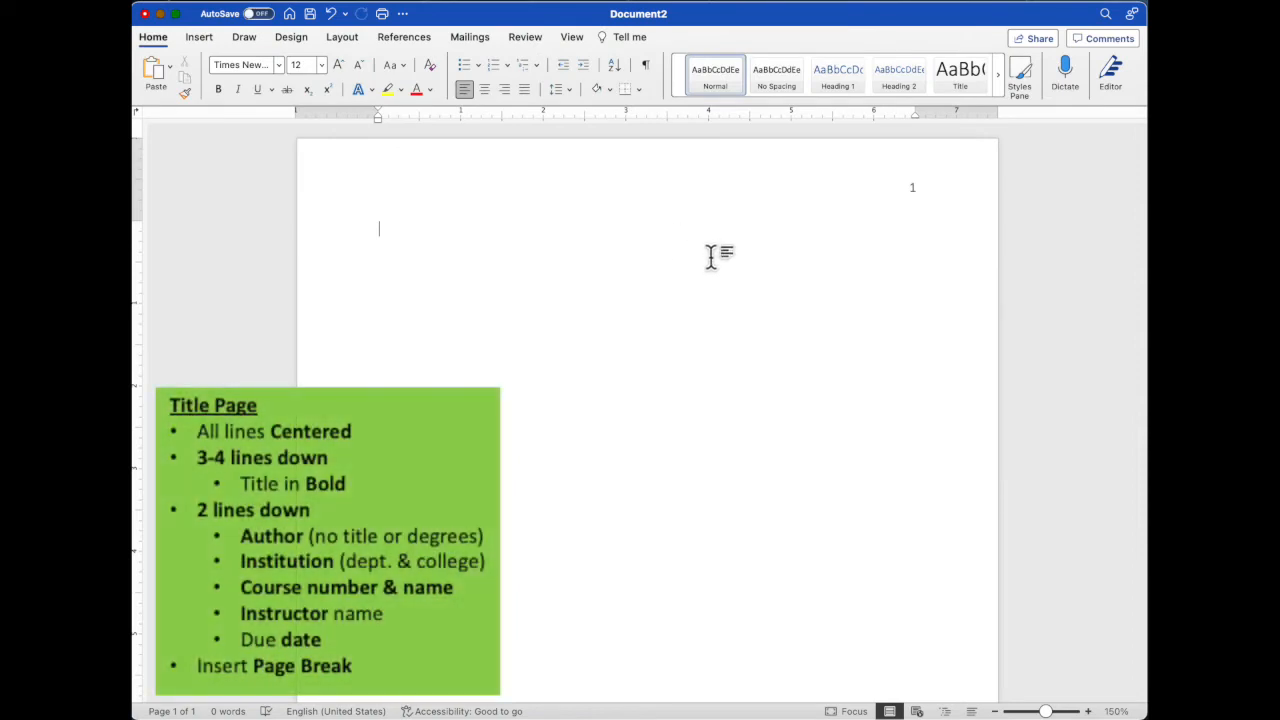
# - Paste the title-page text centered three lines down: bold "Title of the Paper, Centered and Bold", author, institution, course, instructor and date May 23, 2022
pyautogui.press('Return')
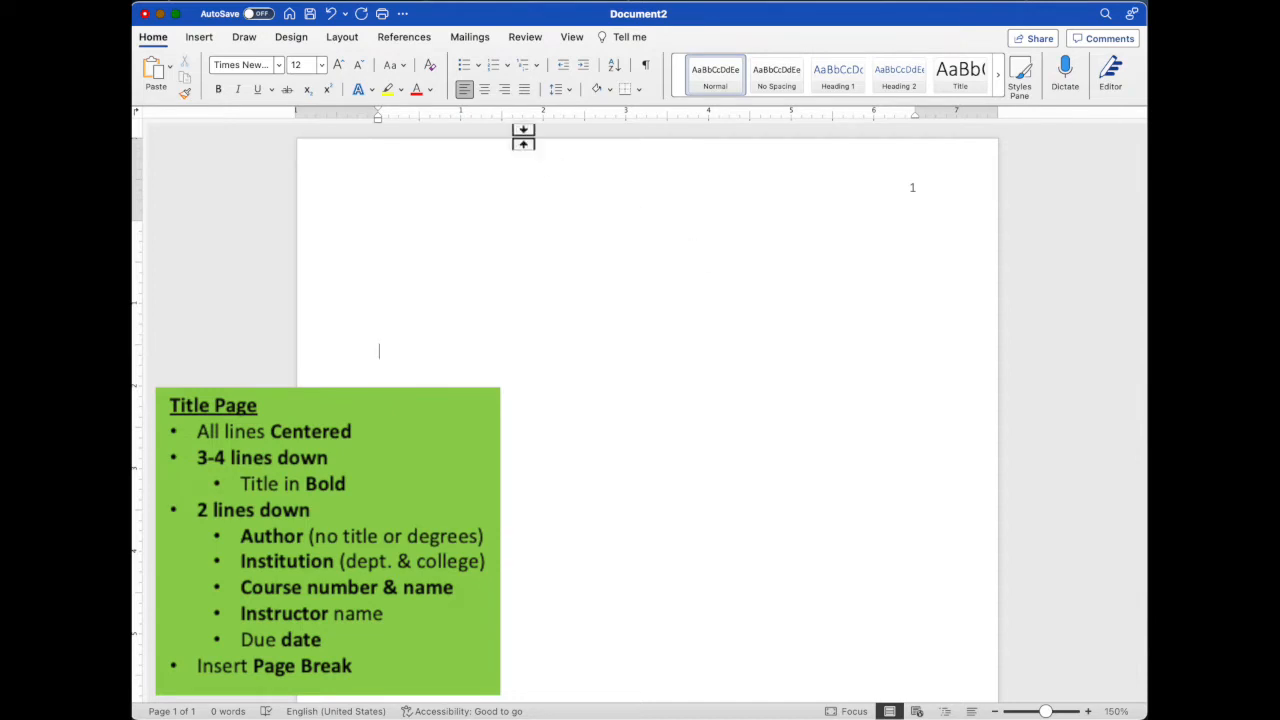
pyautogui.click(485, 90)
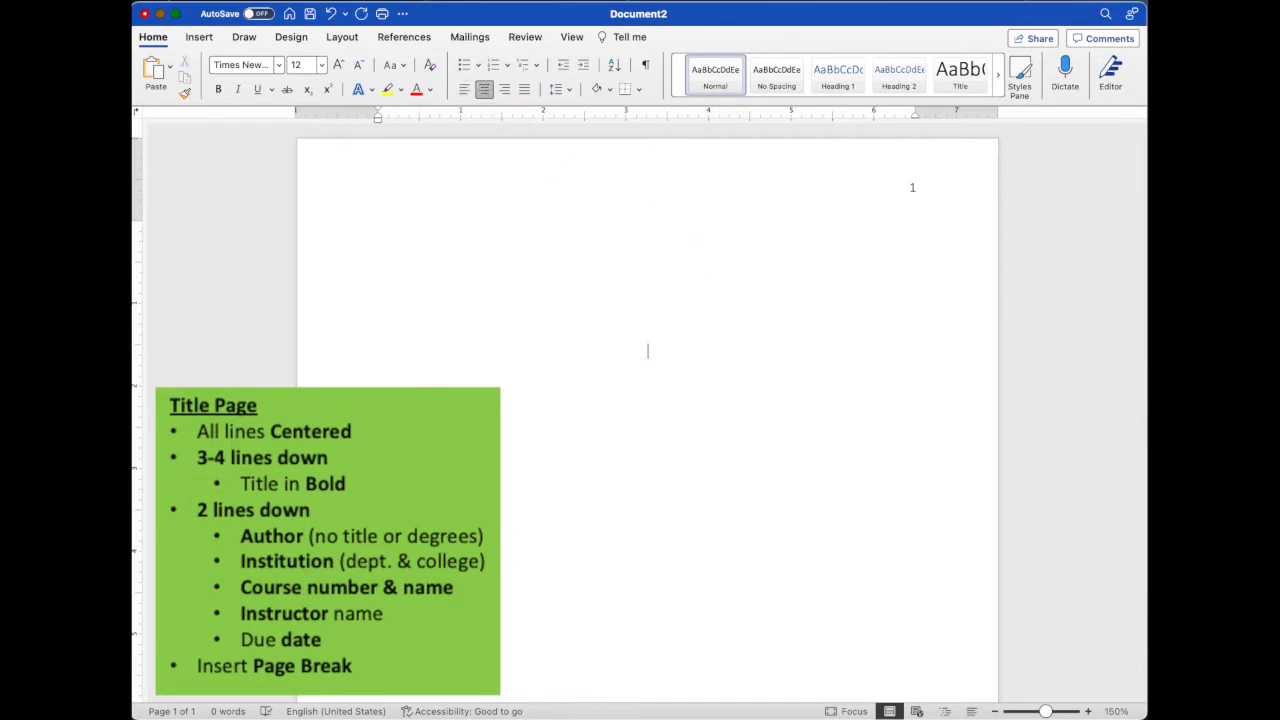
pyautogui.write('Title of the Paper, Centered and Bold  John Doe Healthcare Administration, Pacific College GE 300 Academic Writing Workshop Dr. Ima Goodone May 23, 2022')
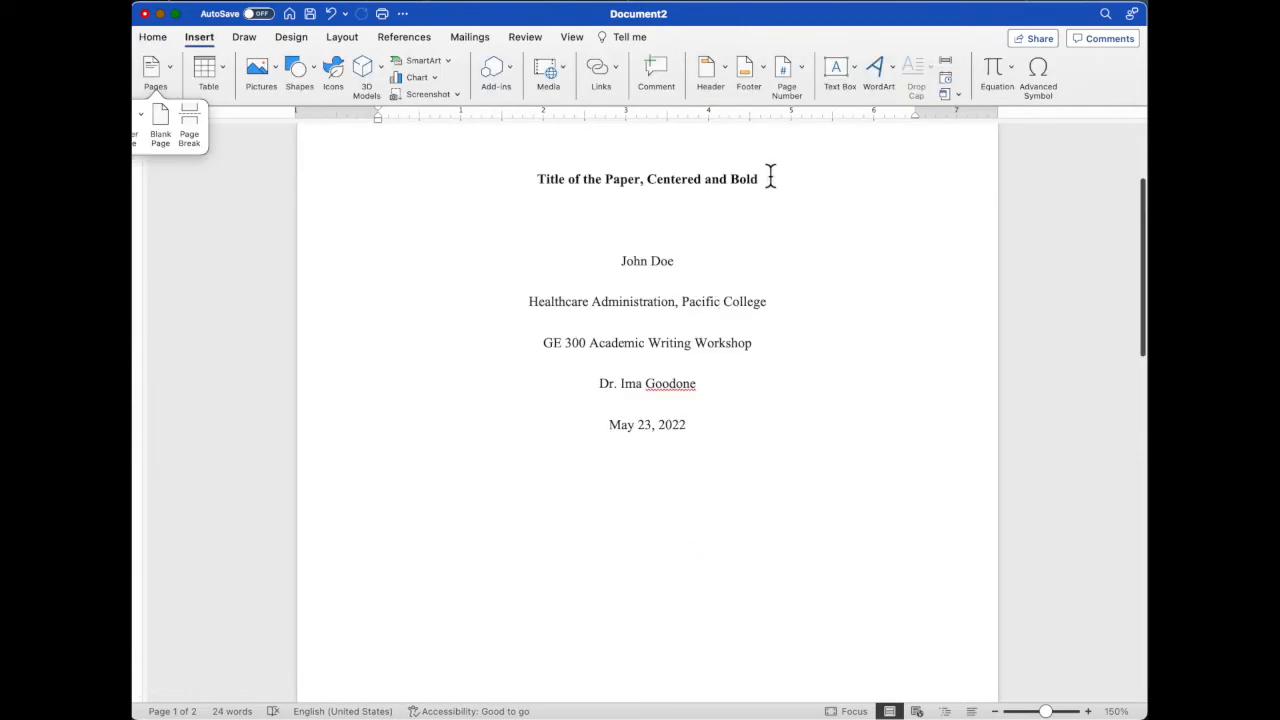
# - Insert a page break below the date line of the title page
pyautogui.moveTo(768, 178); pyautogui.dragTo(540, 177)
pyautogui.press('super+c')
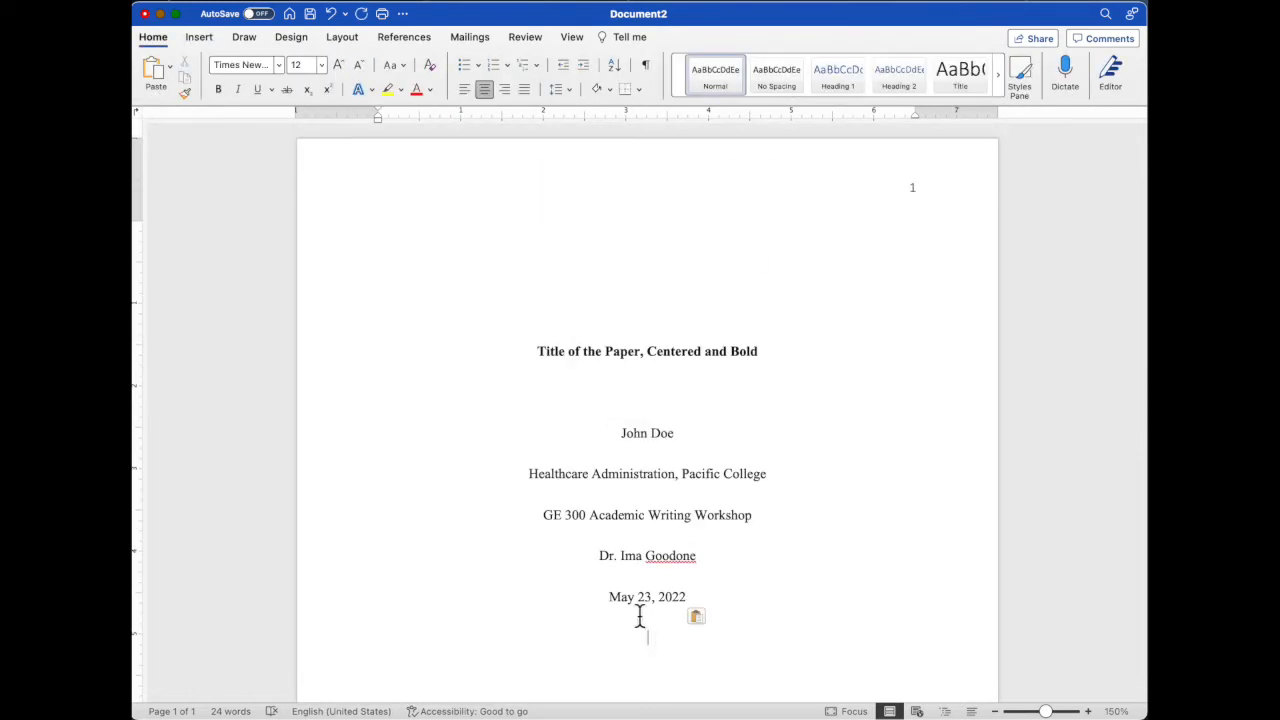
pyautogui.click(200, 38)
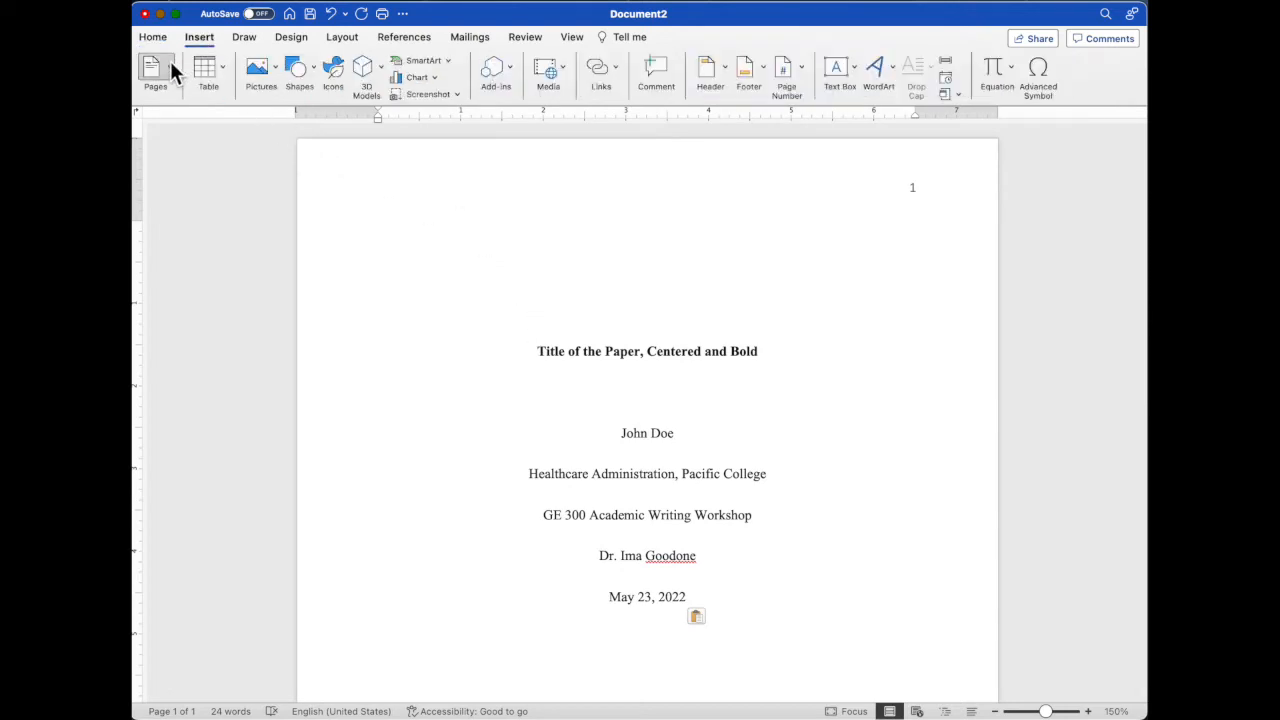
pyautogui.click(170, 61)
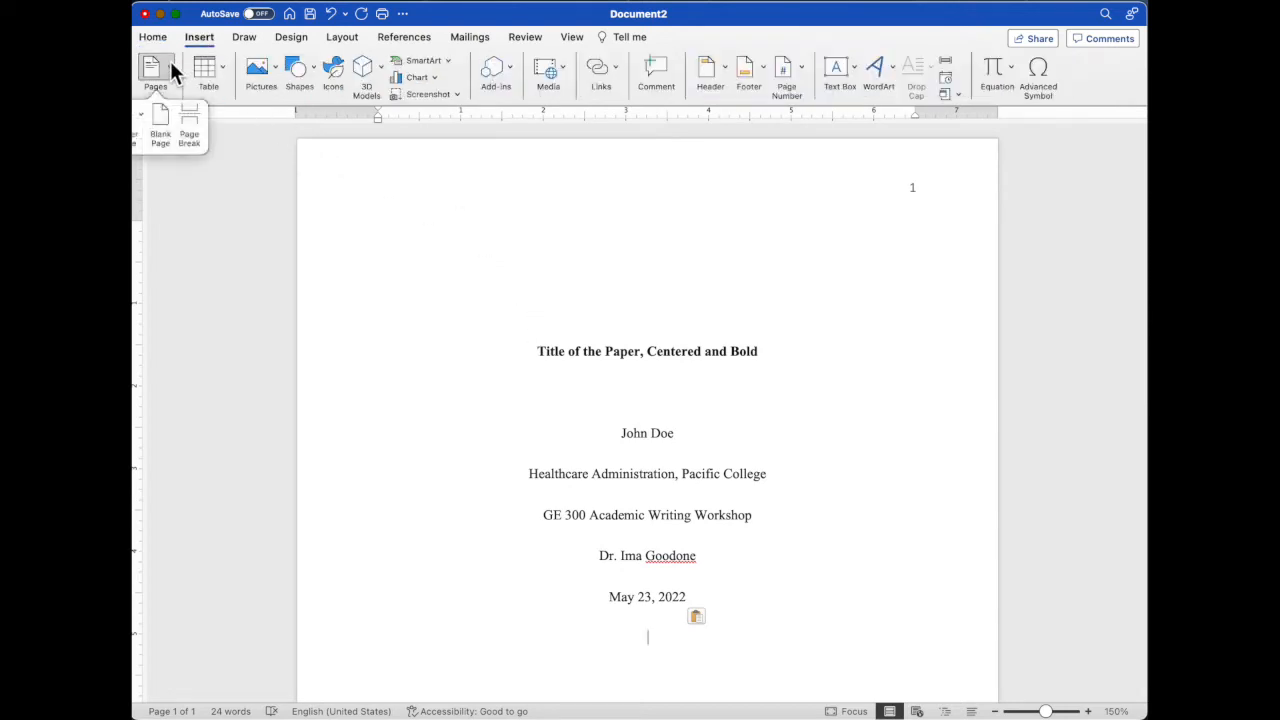
pyautogui.click(192, 128)
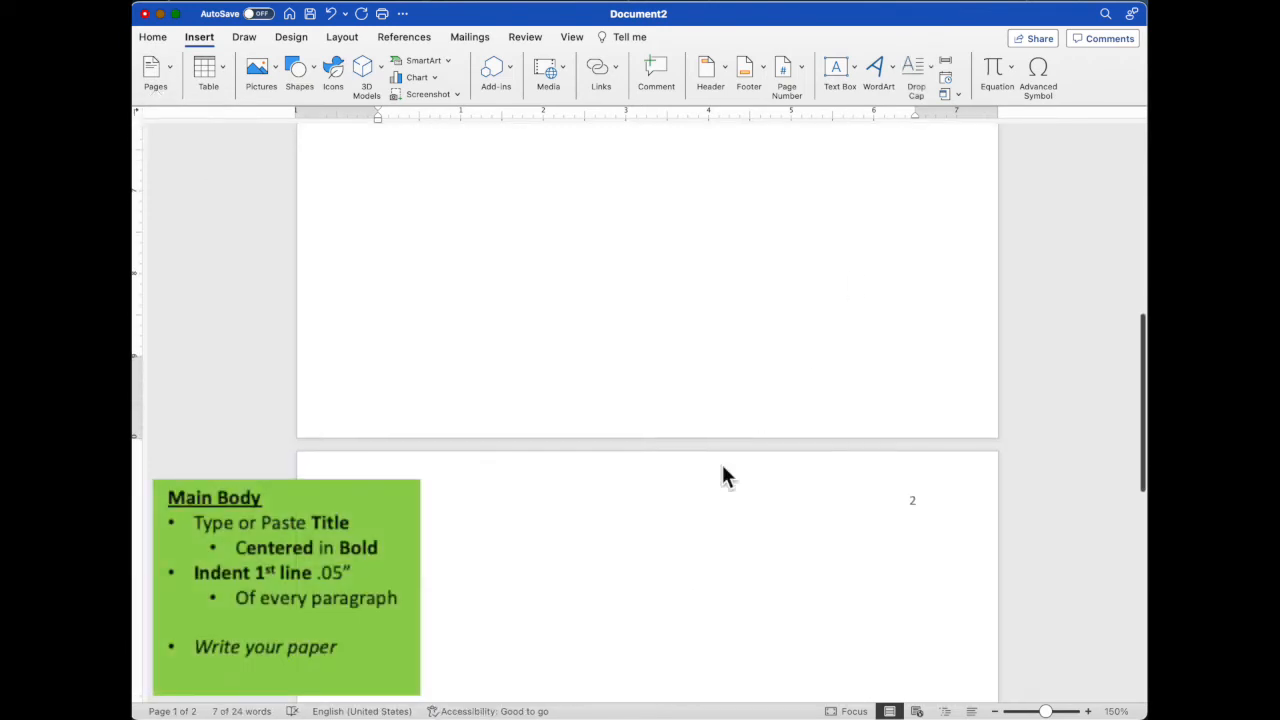
# - Paste the bold, centered paper title at the start of page 2 and add the left-aligned main body text beneath it
pyautogui.press('super+v')
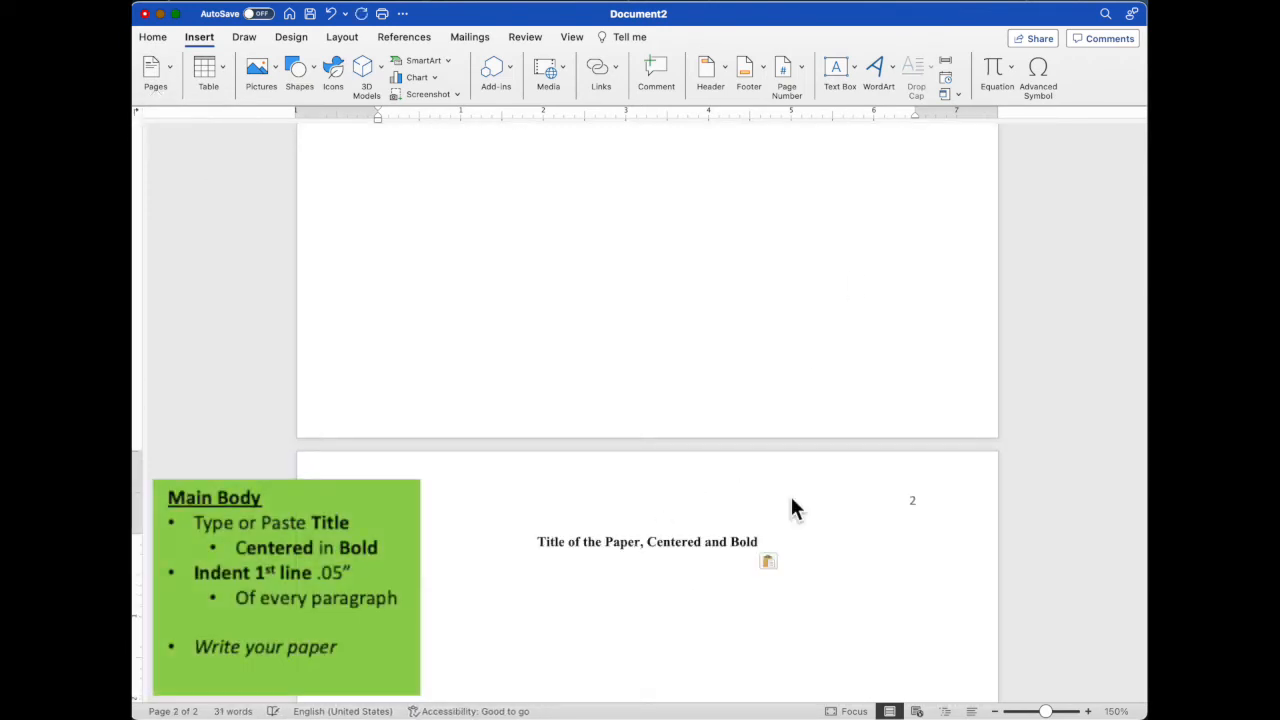
pyautogui.click(156, 40)
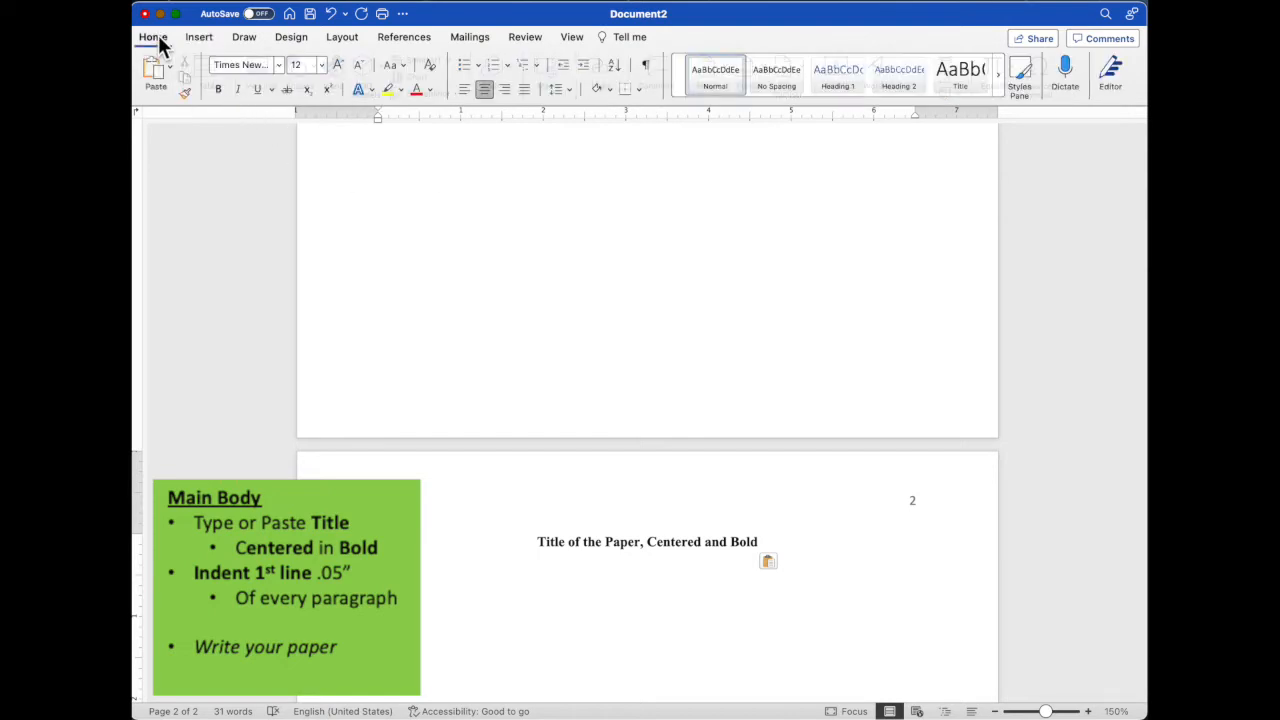
pyautogui.click(463, 88)
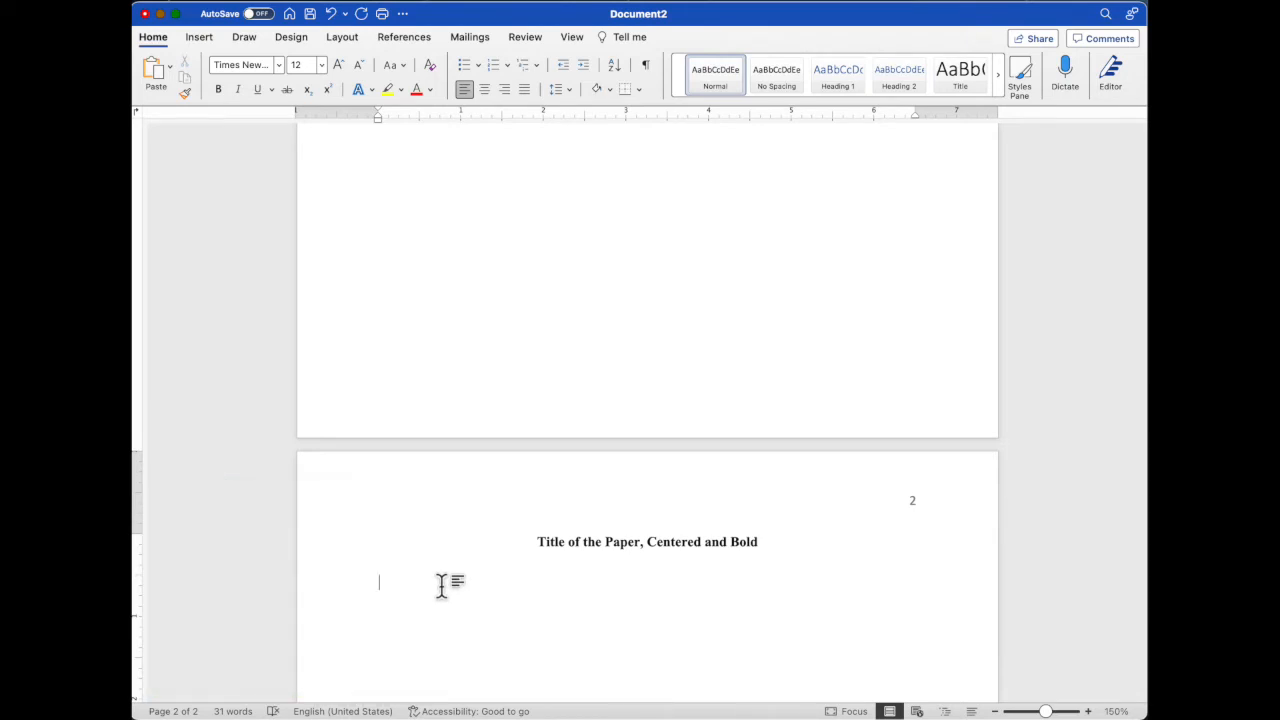
pyautogui.press('super+v')
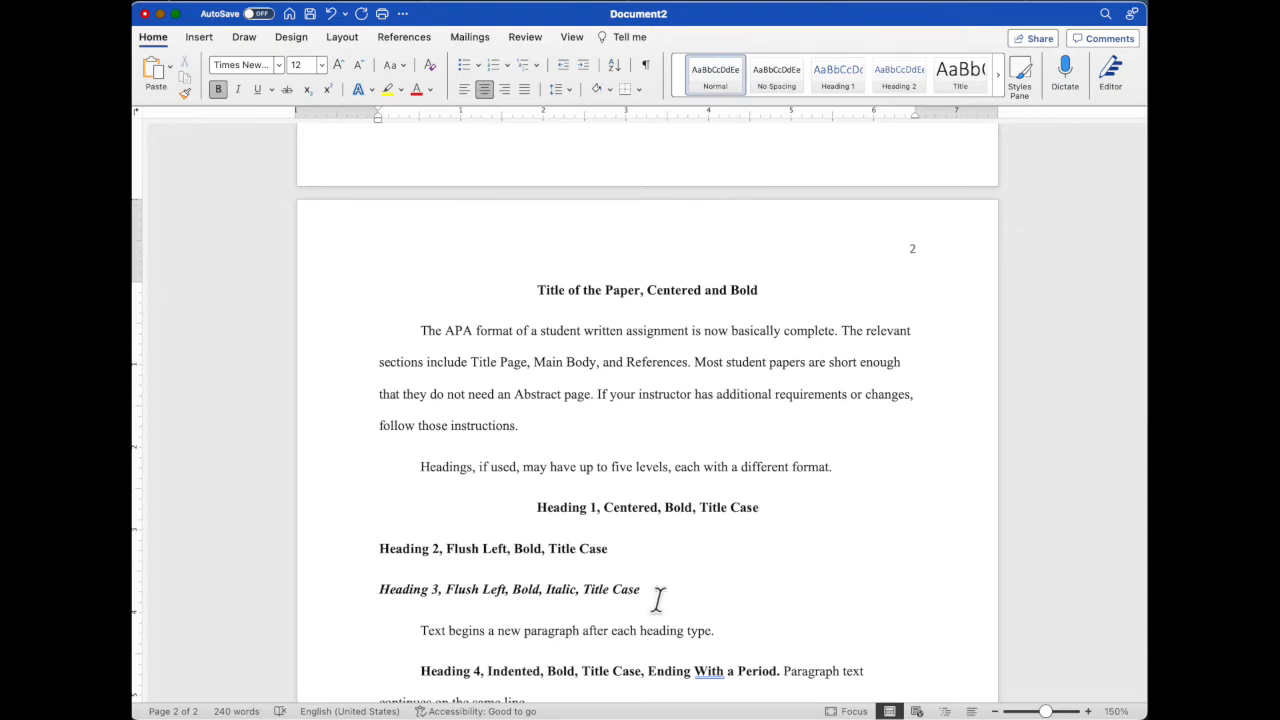
# - Examine how the level 3, 4 and 5 headings and their paragraph text are formatted in the main body
pyautogui.moveTo(418, 632); pyautogui.dragTo(736, 640)
pyautogui.click(754, 621)
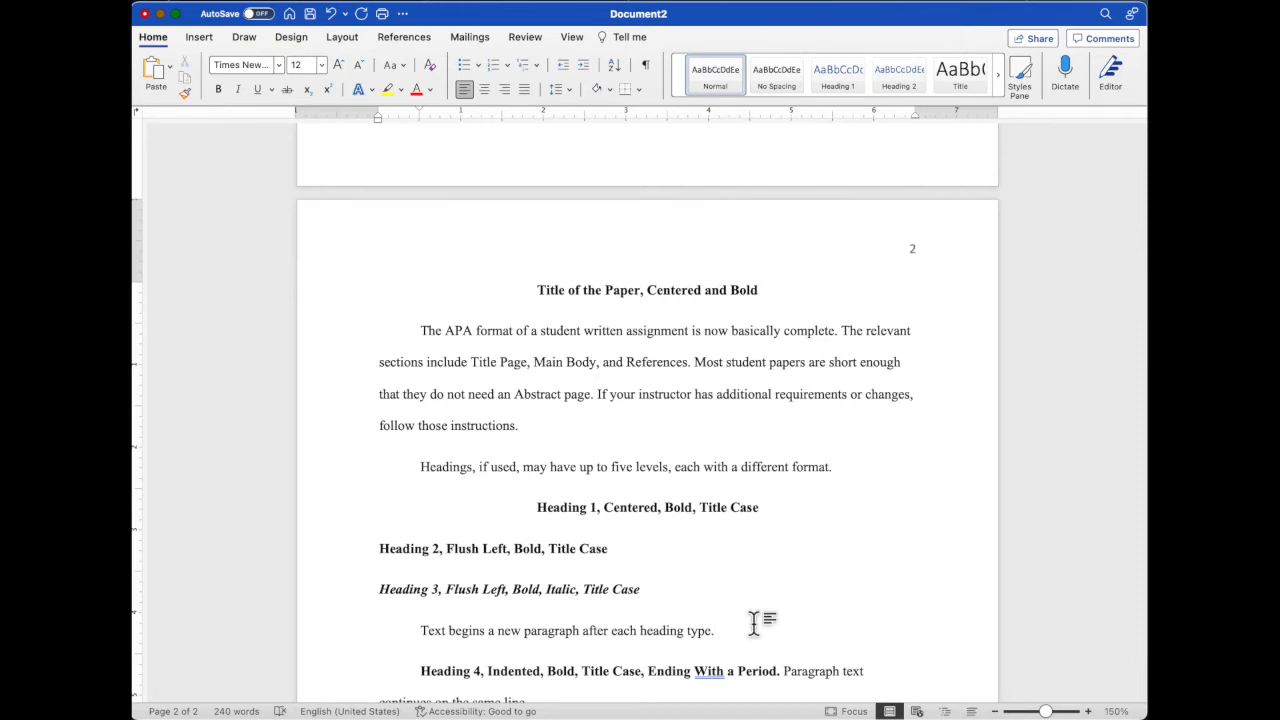
pyautogui.scroll(-1, 754, 621)
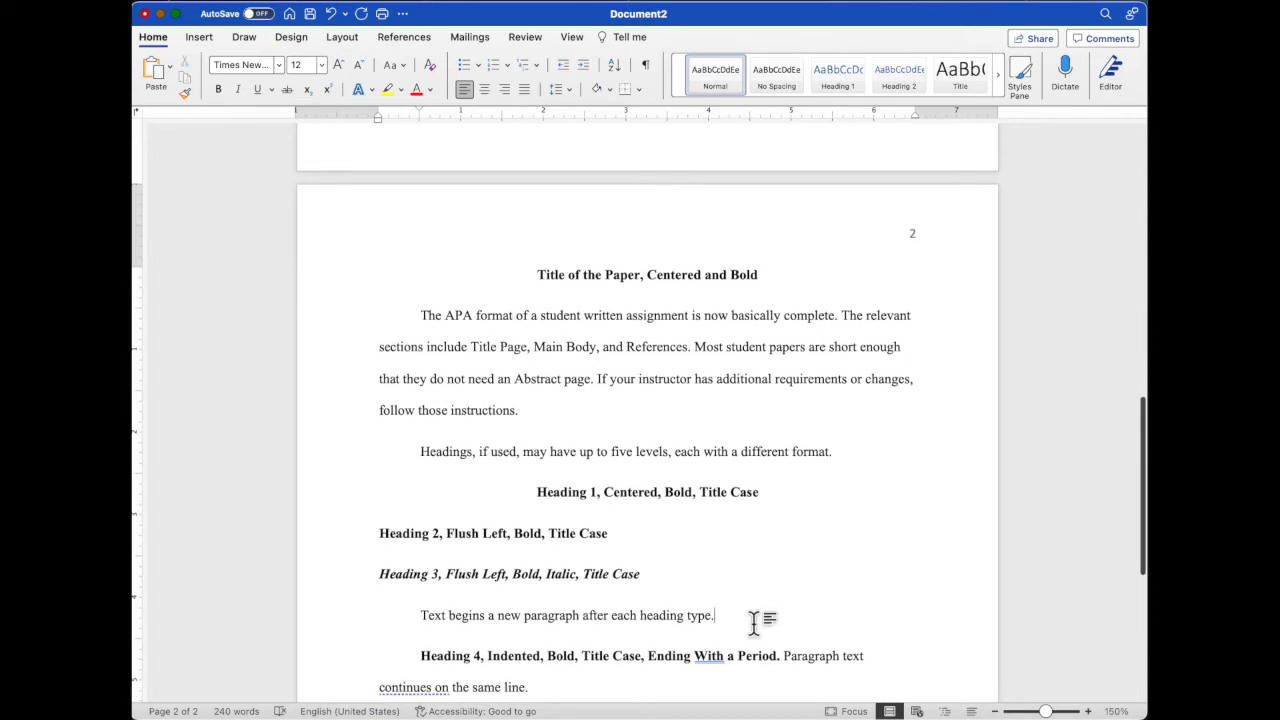
pyautogui.scroll(-5, 754, 621)
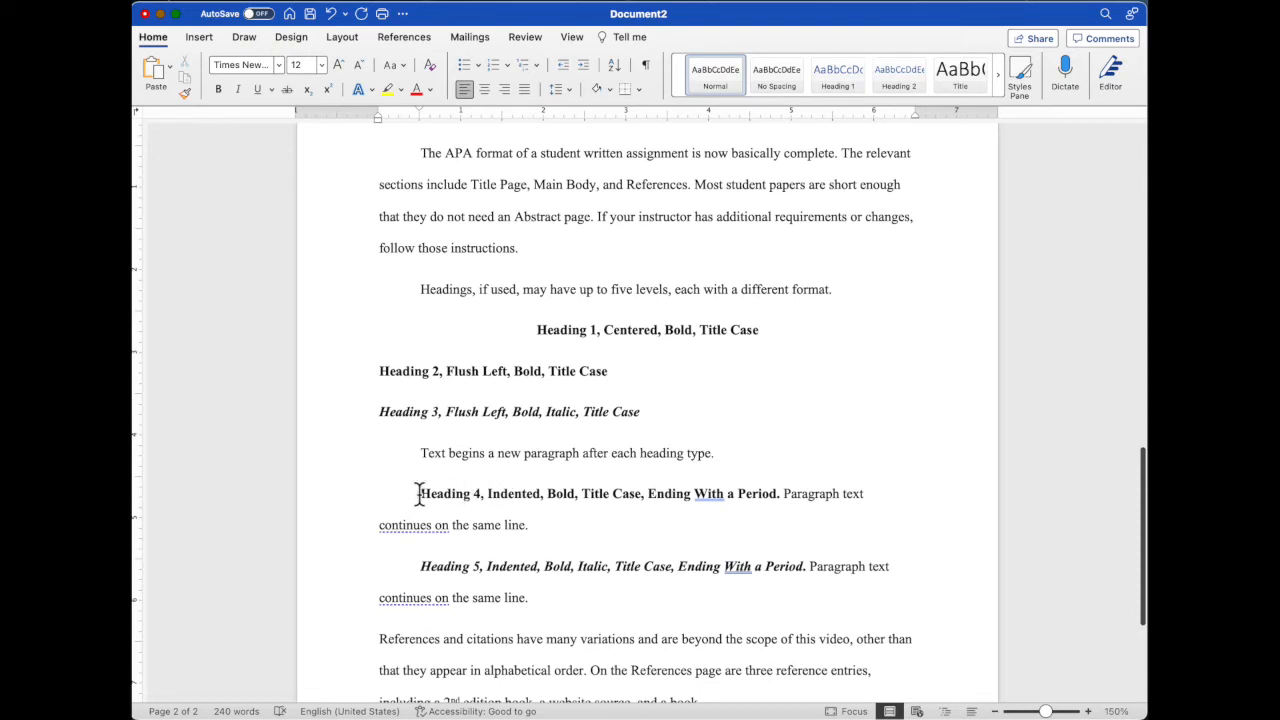
pyautogui.doubleClick(757, 494)
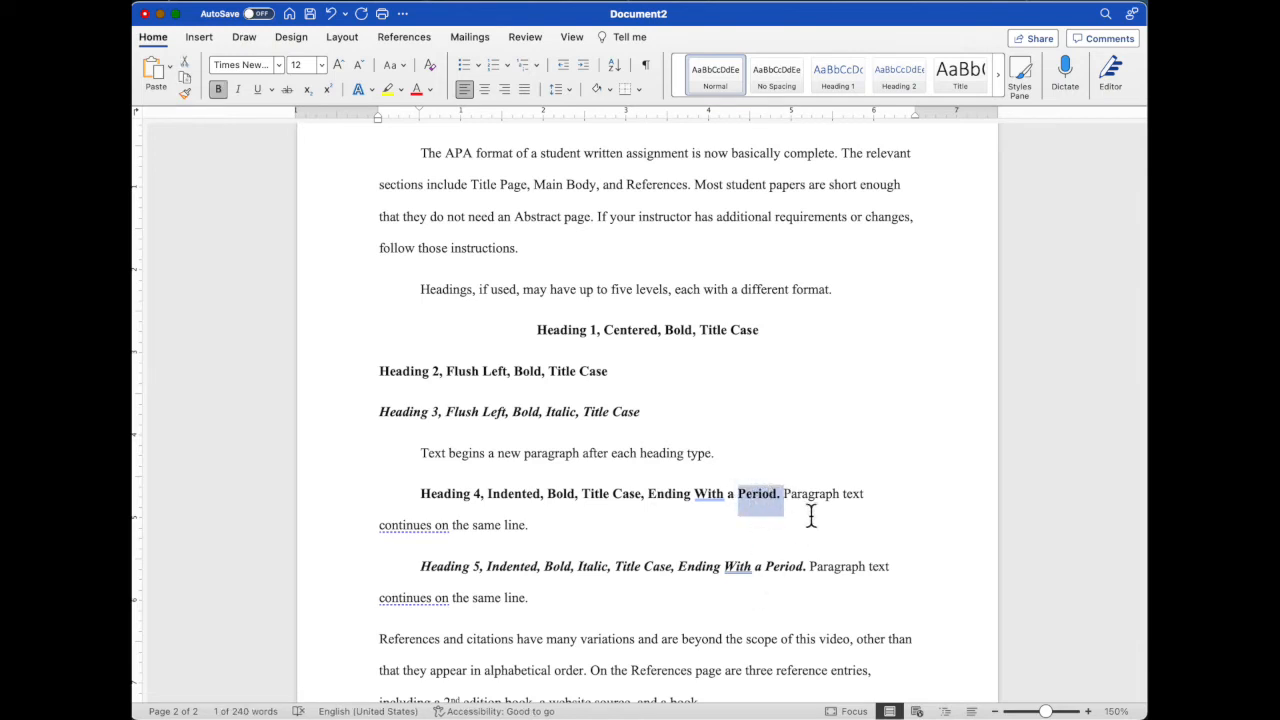
pyautogui.click(810, 512)
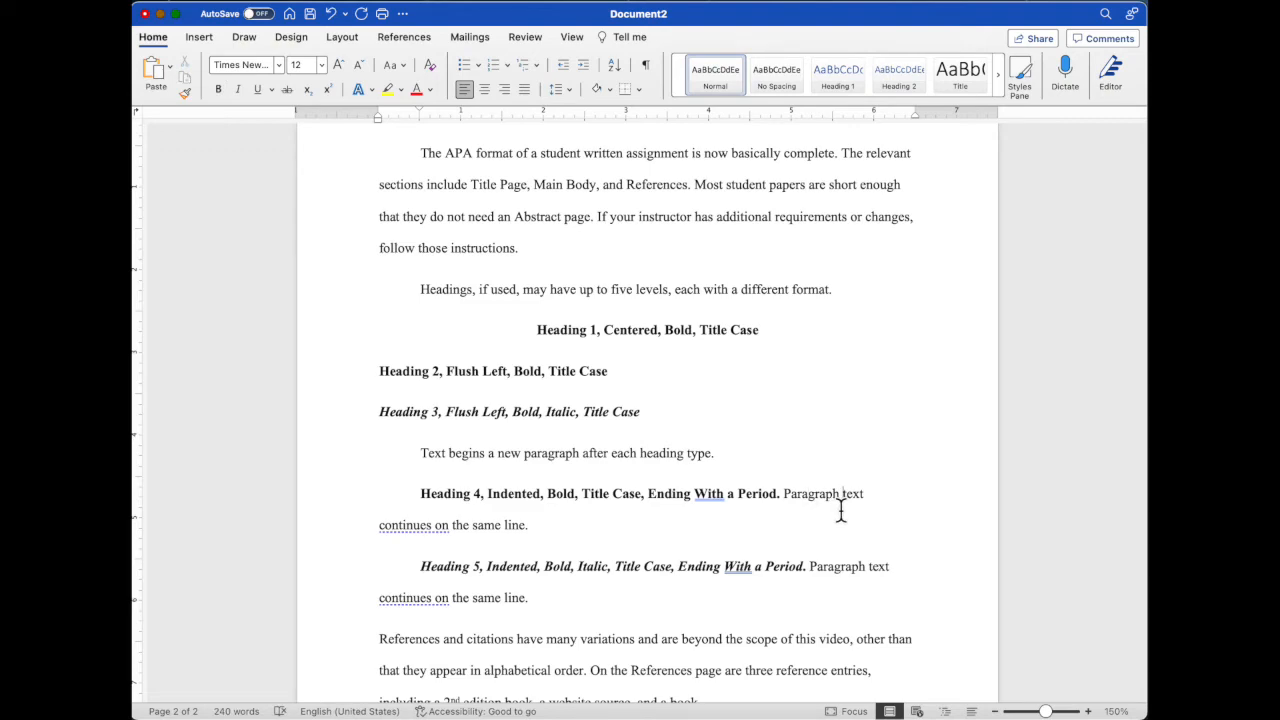
pyautogui.scroll(-3, 841, 510)
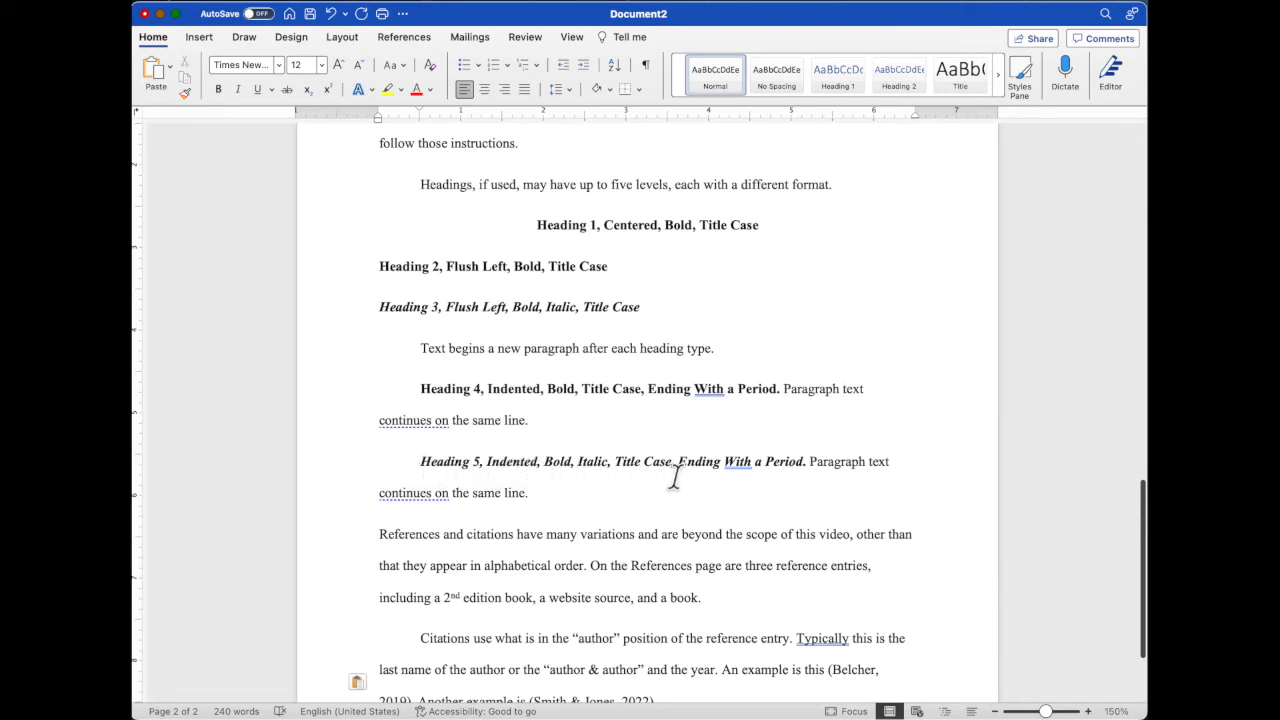
pyautogui.moveTo(812, 461); pyautogui.dragTo(808, 503)
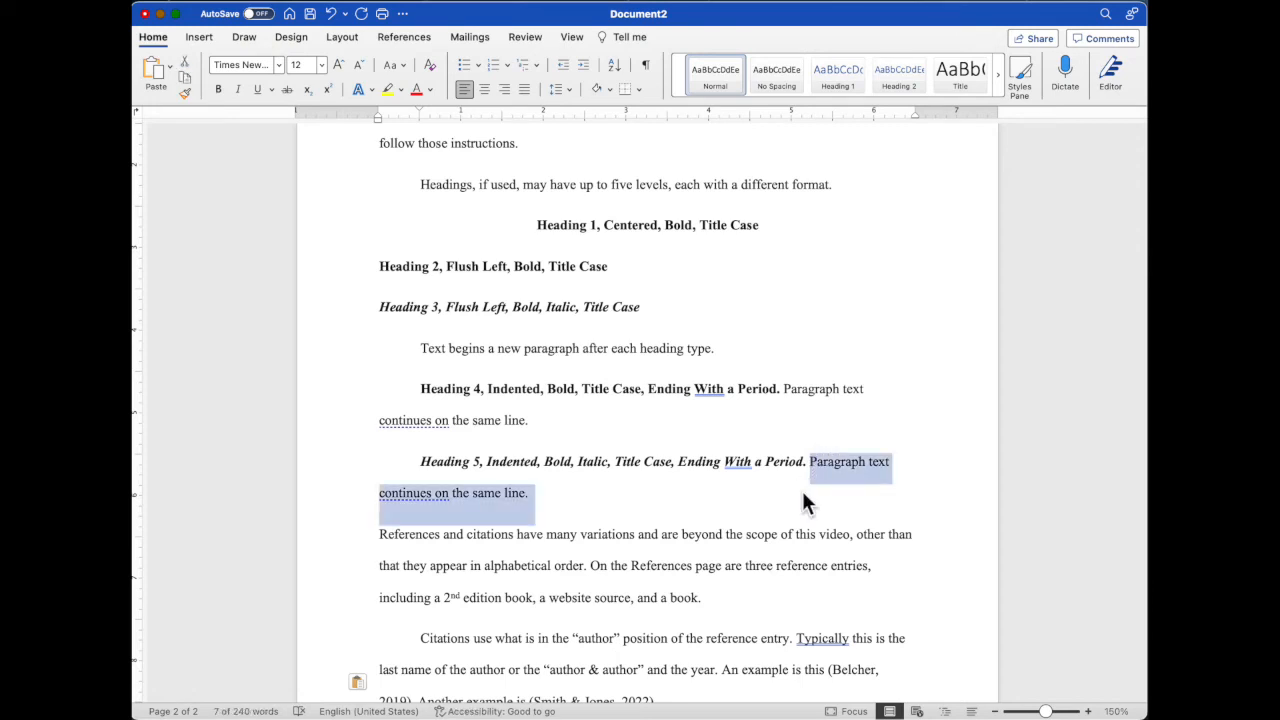
pyautogui.click(701, 486)
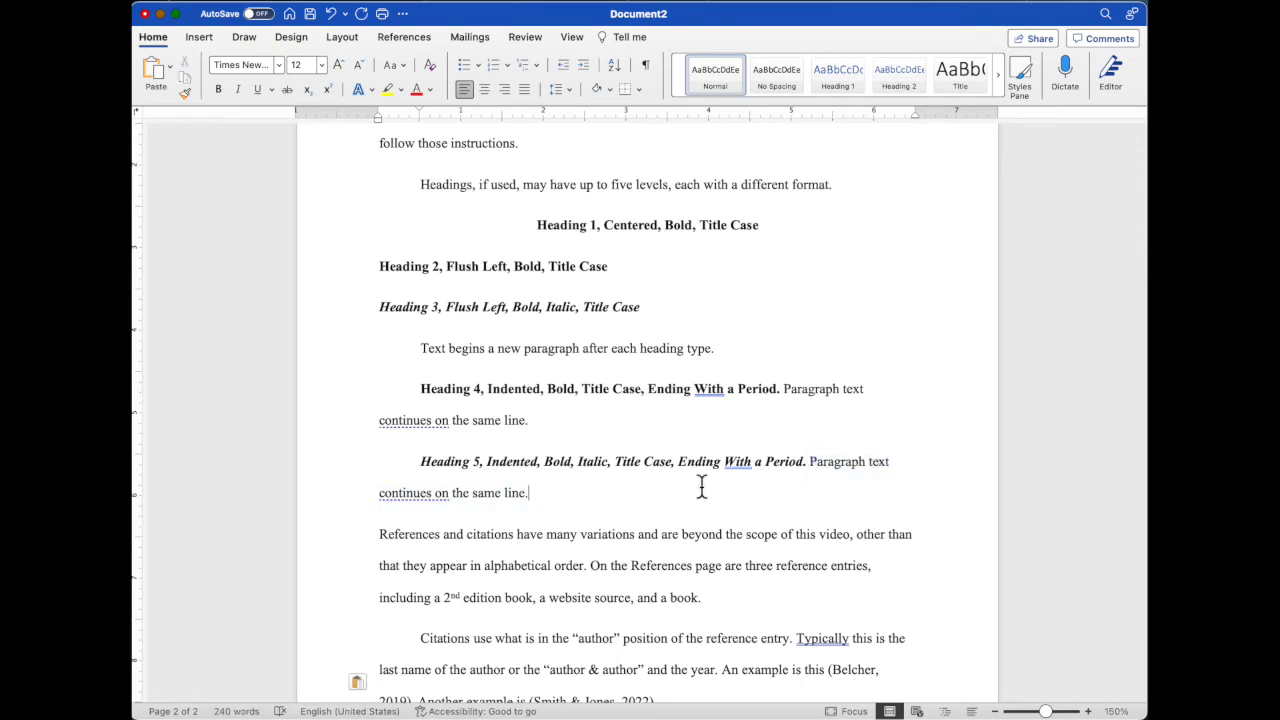
# - Insert a page break after the final citation paragraph of the main body
pyautogui.scroll(-3, 701, 486)
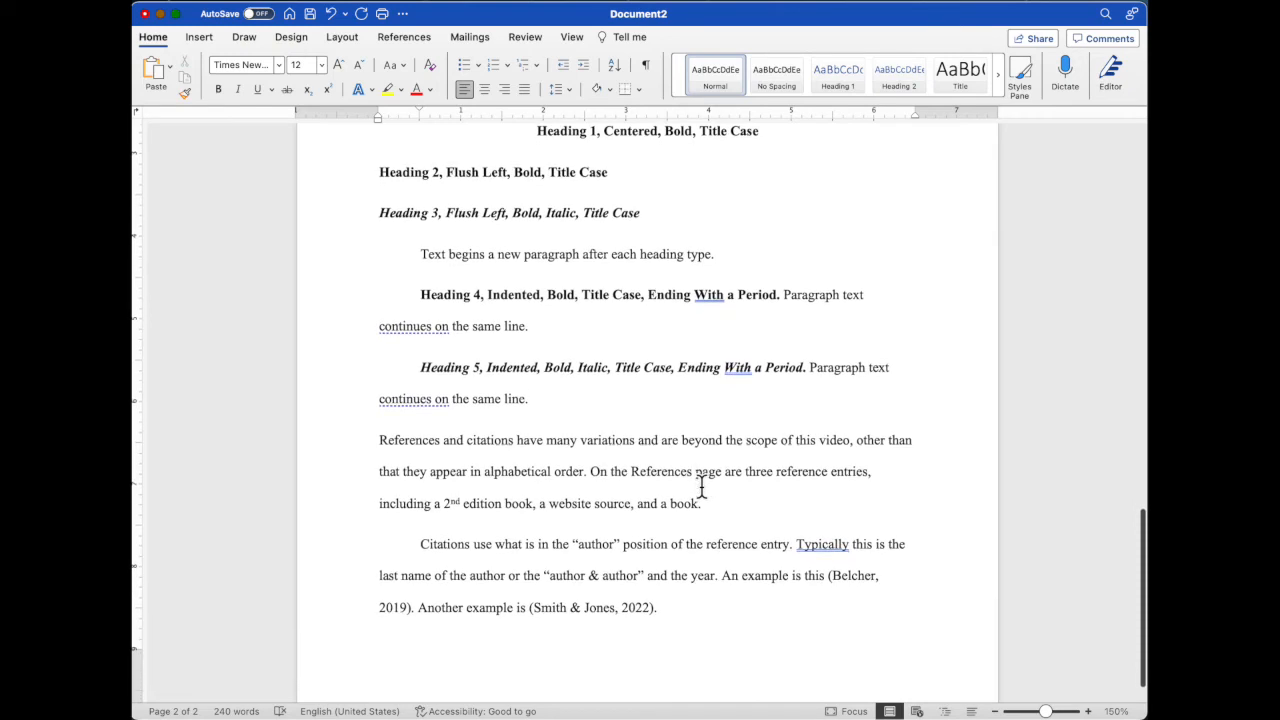
pyautogui.scroll(-1, 678, 484)
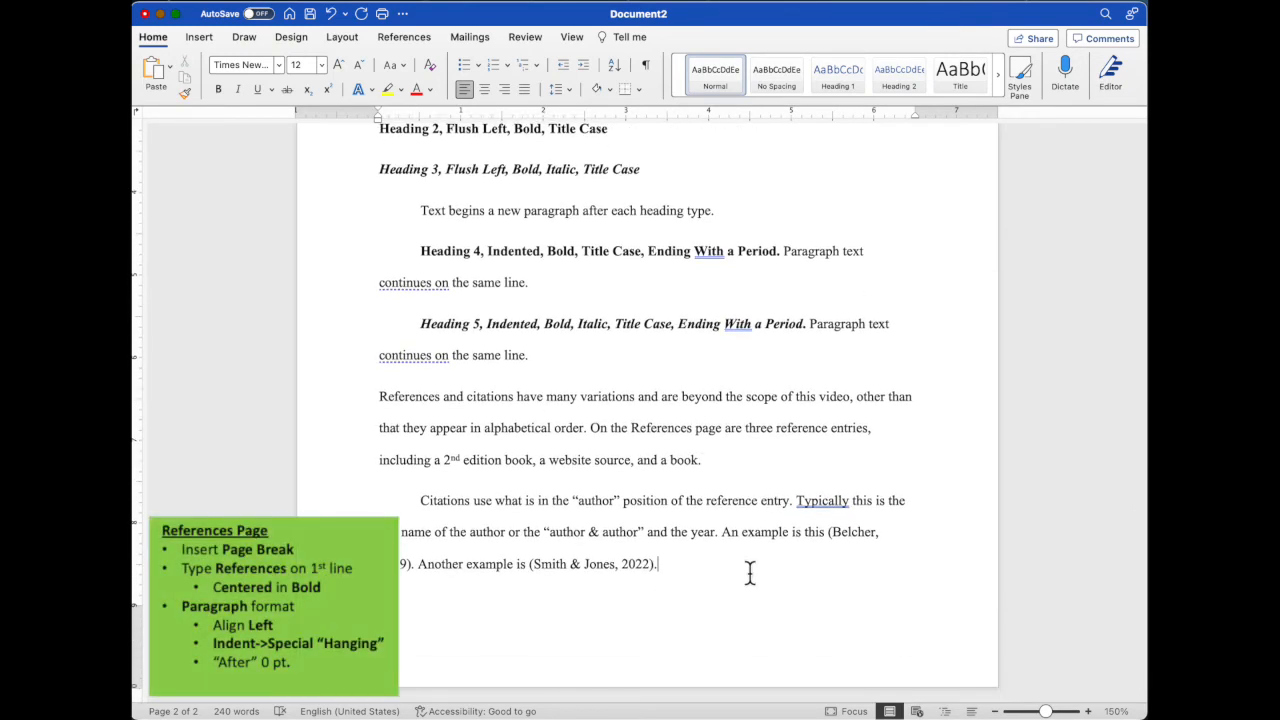
pyautogui.click(201, 36)
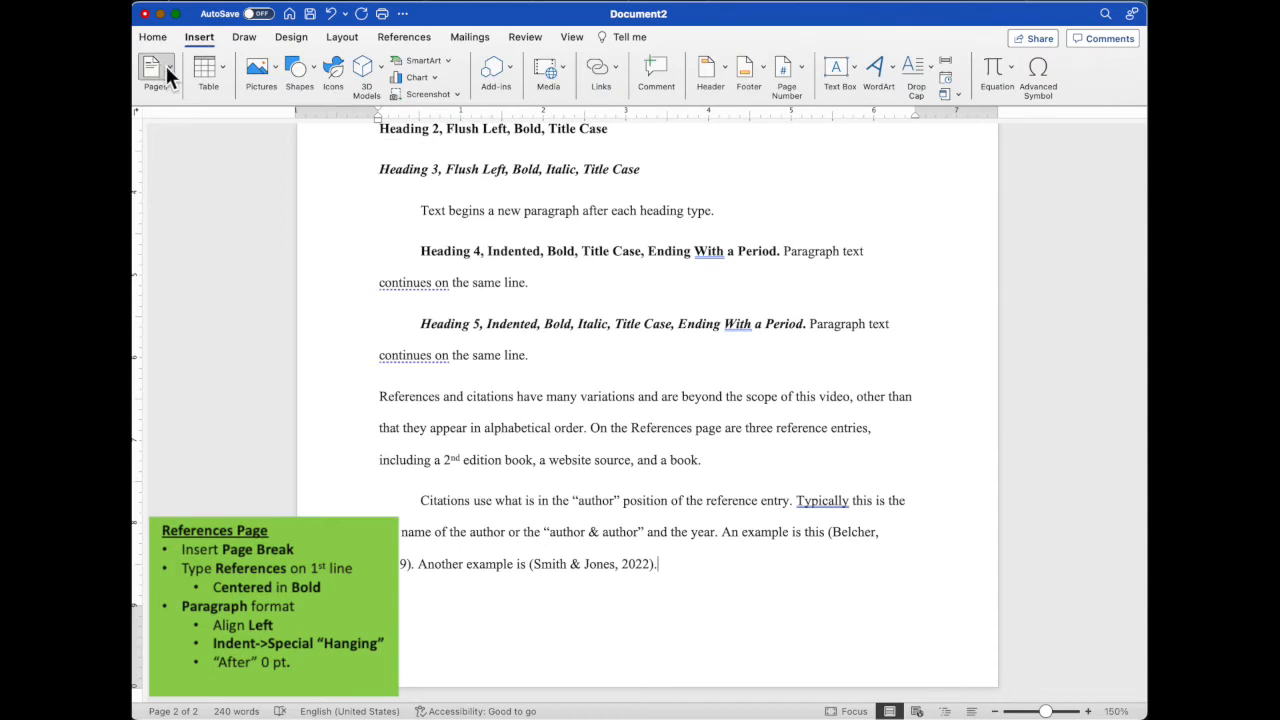
pyautogui.click(168, 68)
pyautogui.click(189, 128)
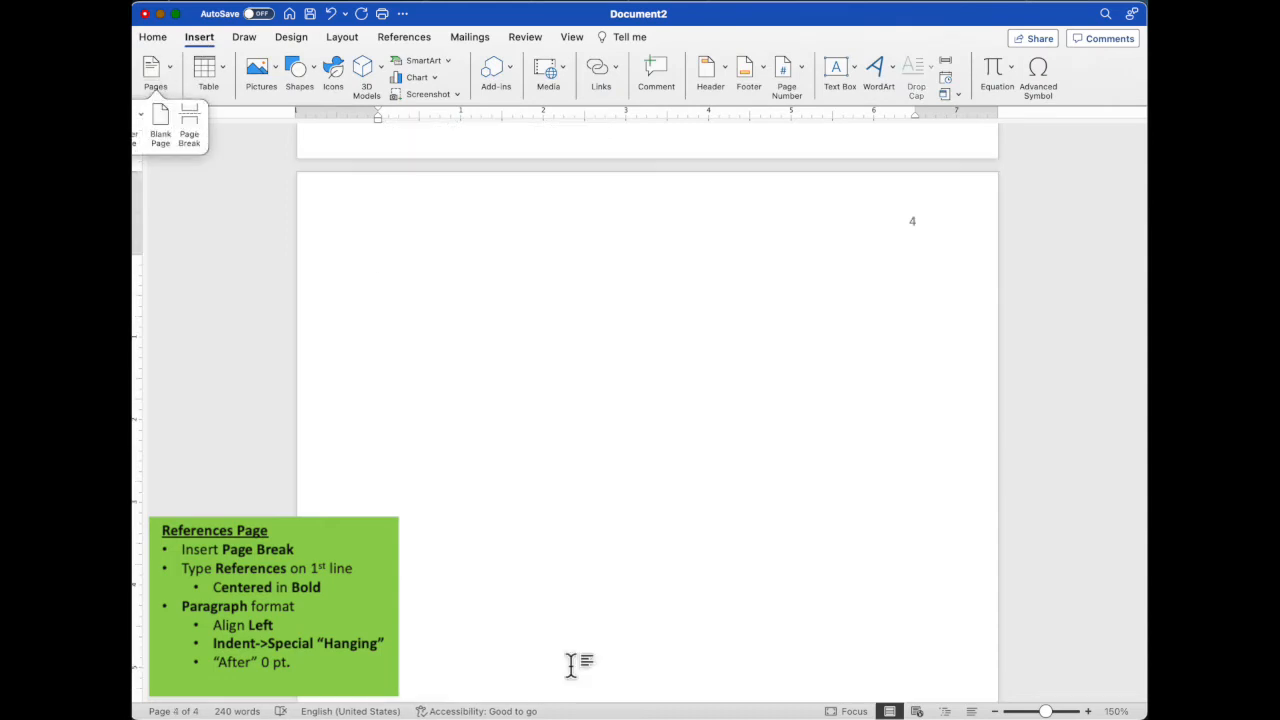
# - Add the centered, bold heading "References" on the first line of the new page
pyautogui.write('Referenc')
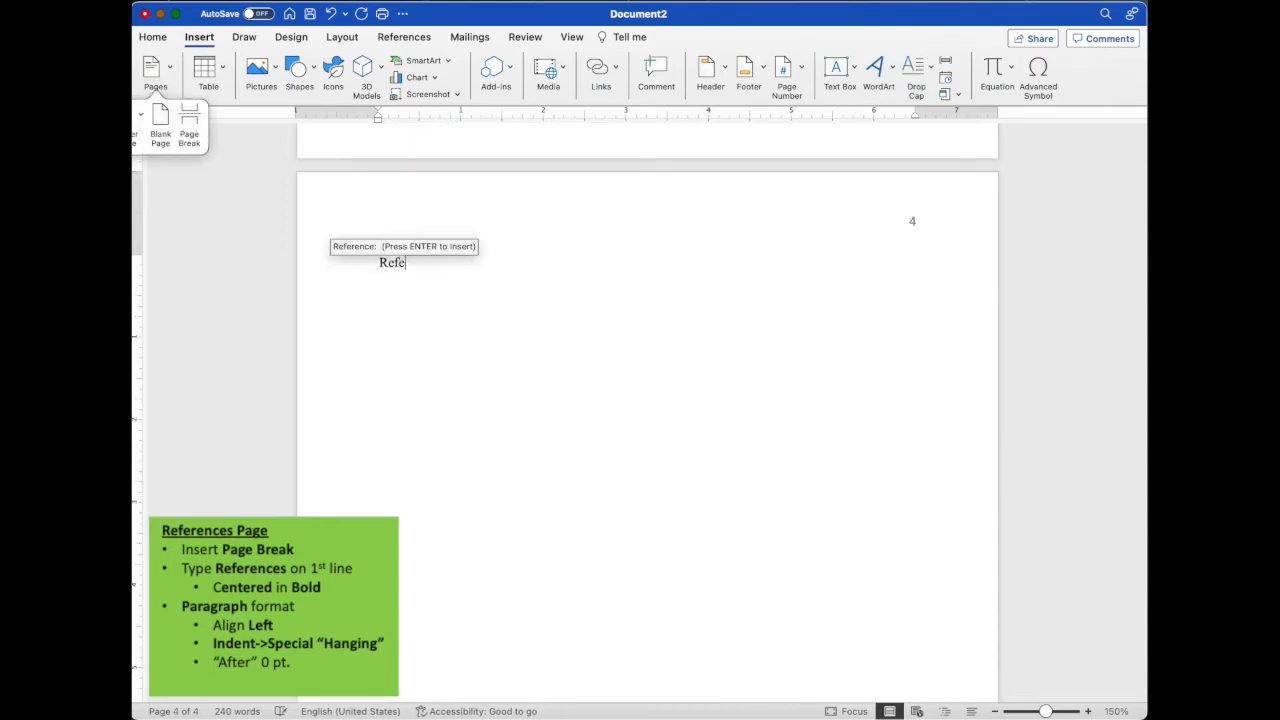
pyautogui.write('es')
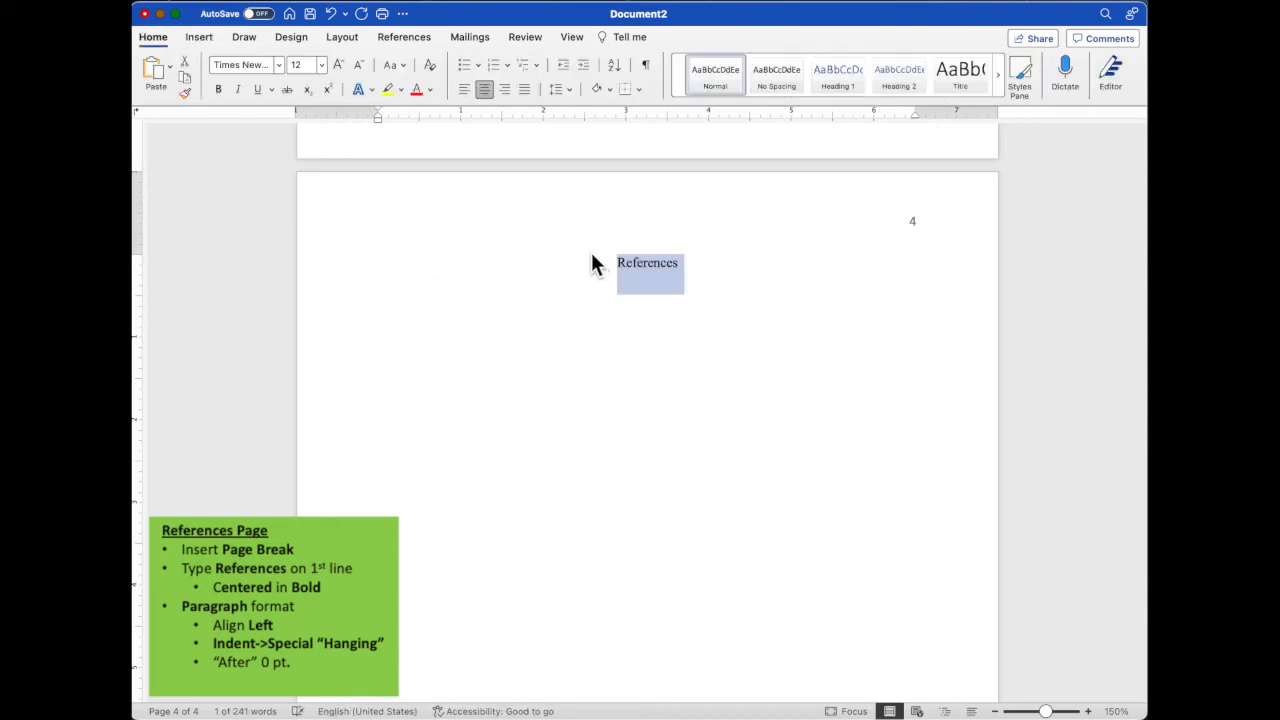
pyautogui.press('super+b')
pyautogui.press('Right')
# - Start a new line below the References heading, left-aligned and without bold
pyautogui.press('Return')
pyautogui.click(462, 89)
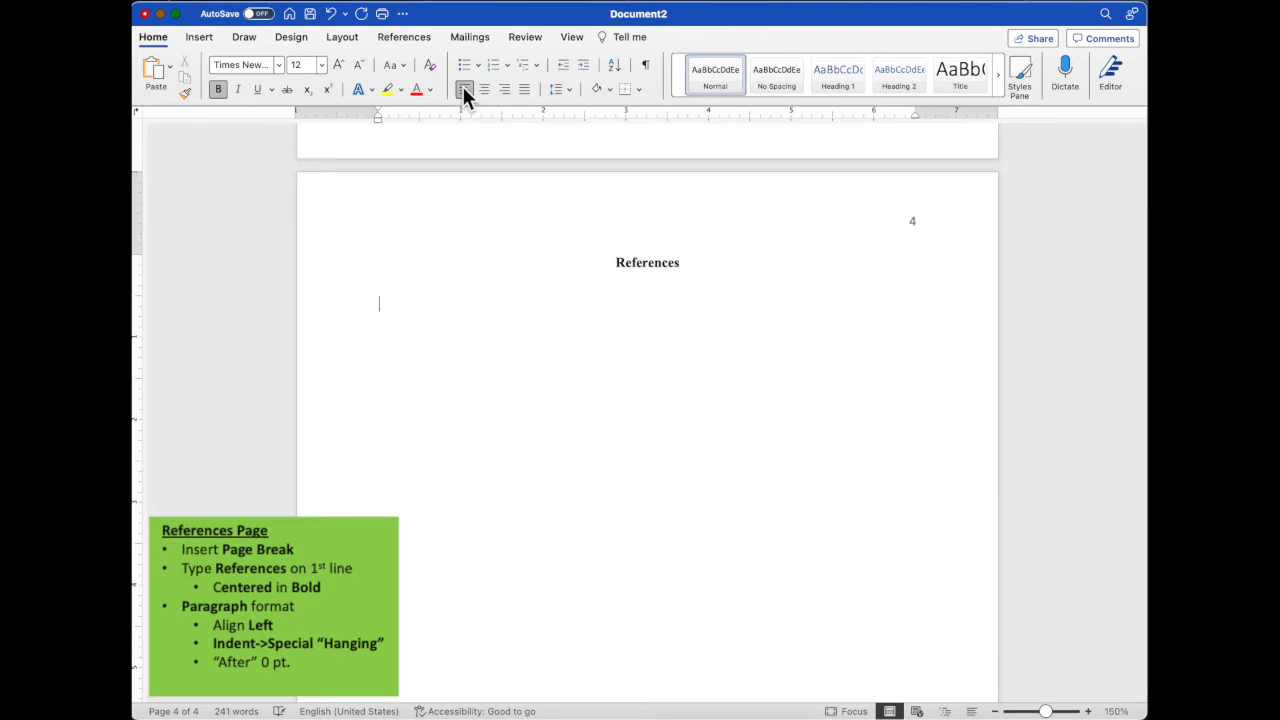
pyautogui.click(218, 90)
# - Give the line below the References heading a 0.5" hanging indent and 0 pt spacing after the paragraph
pyautogui.rightClick(401, 301)
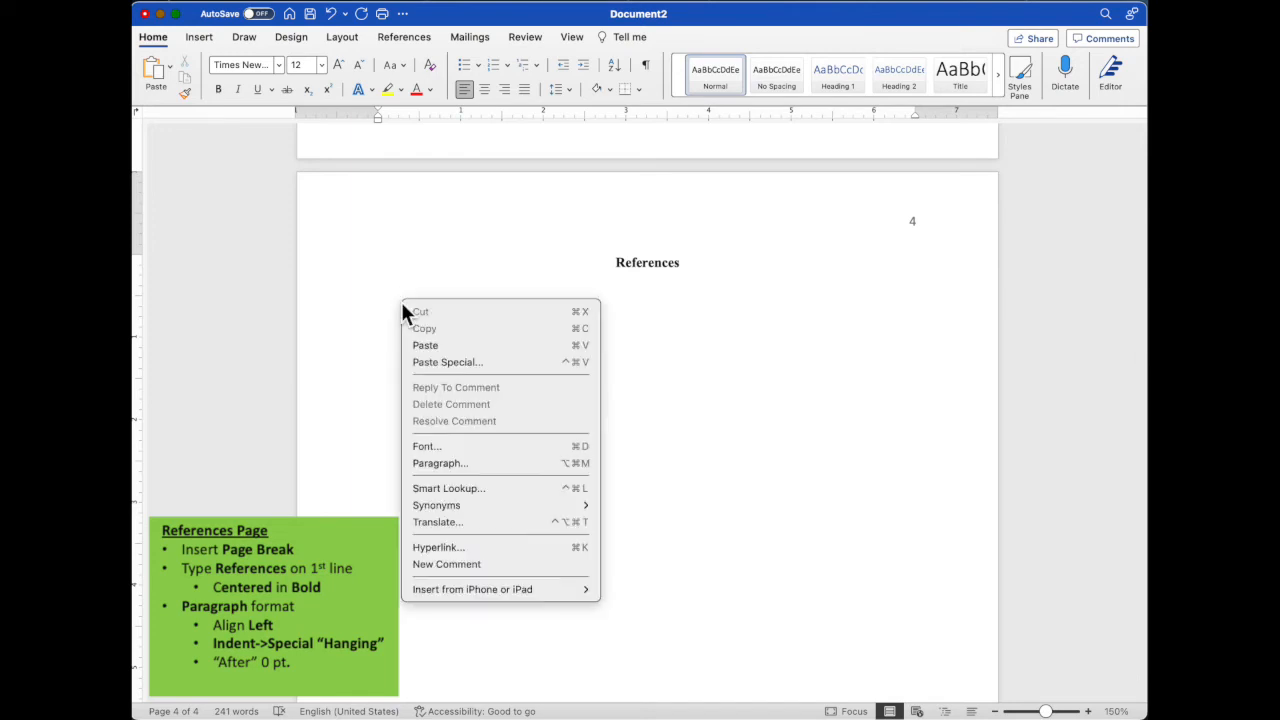
pyautogui.click(458, 463)
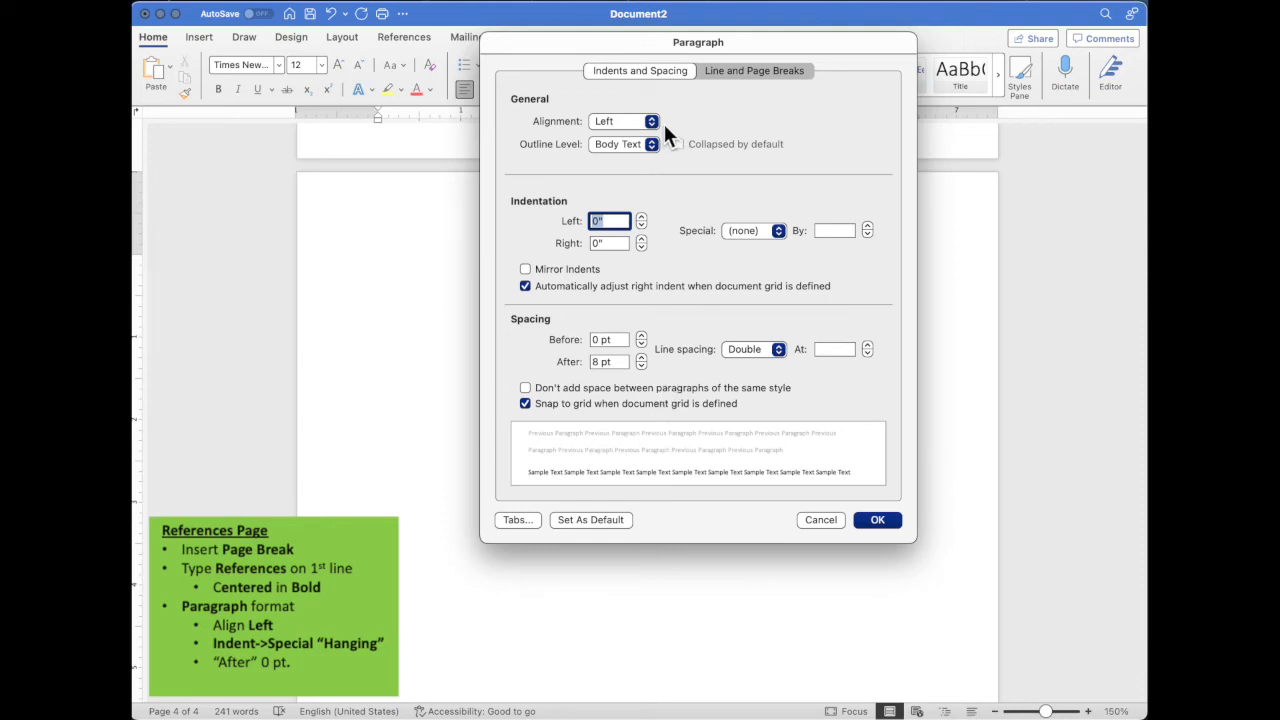
pyautogui.click(781, 230)
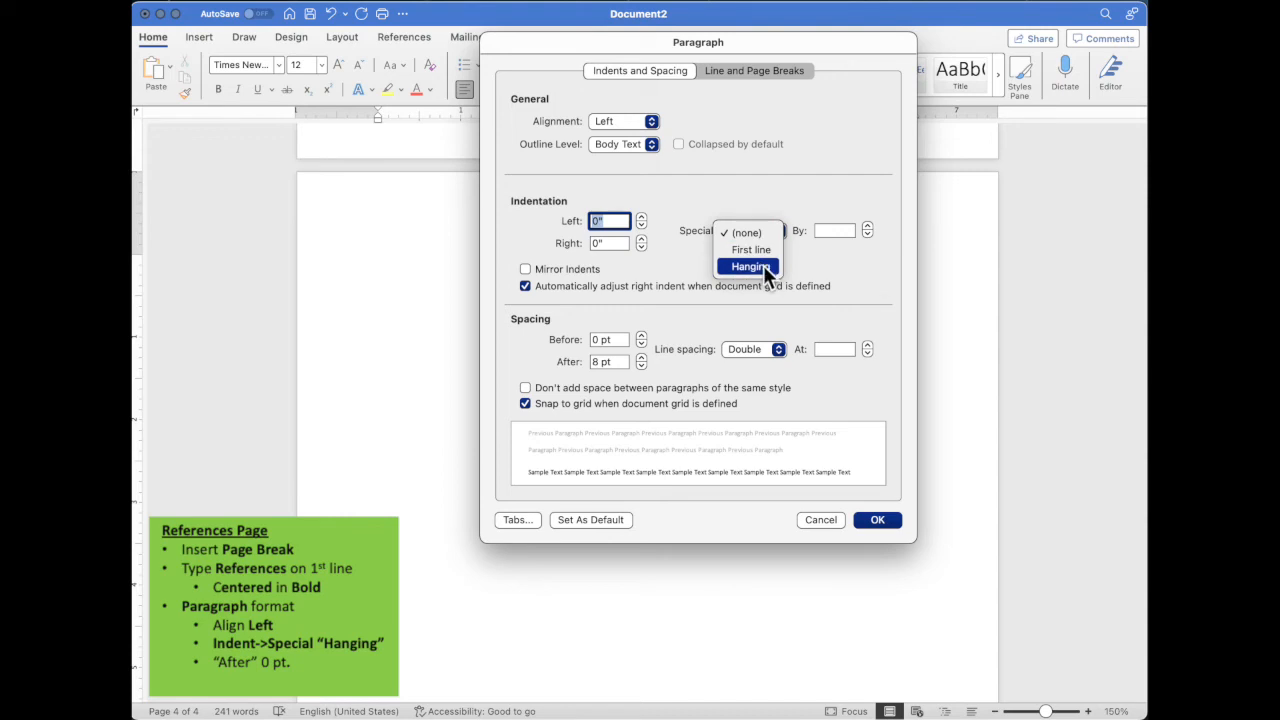
pyautogui.click(763, 266)
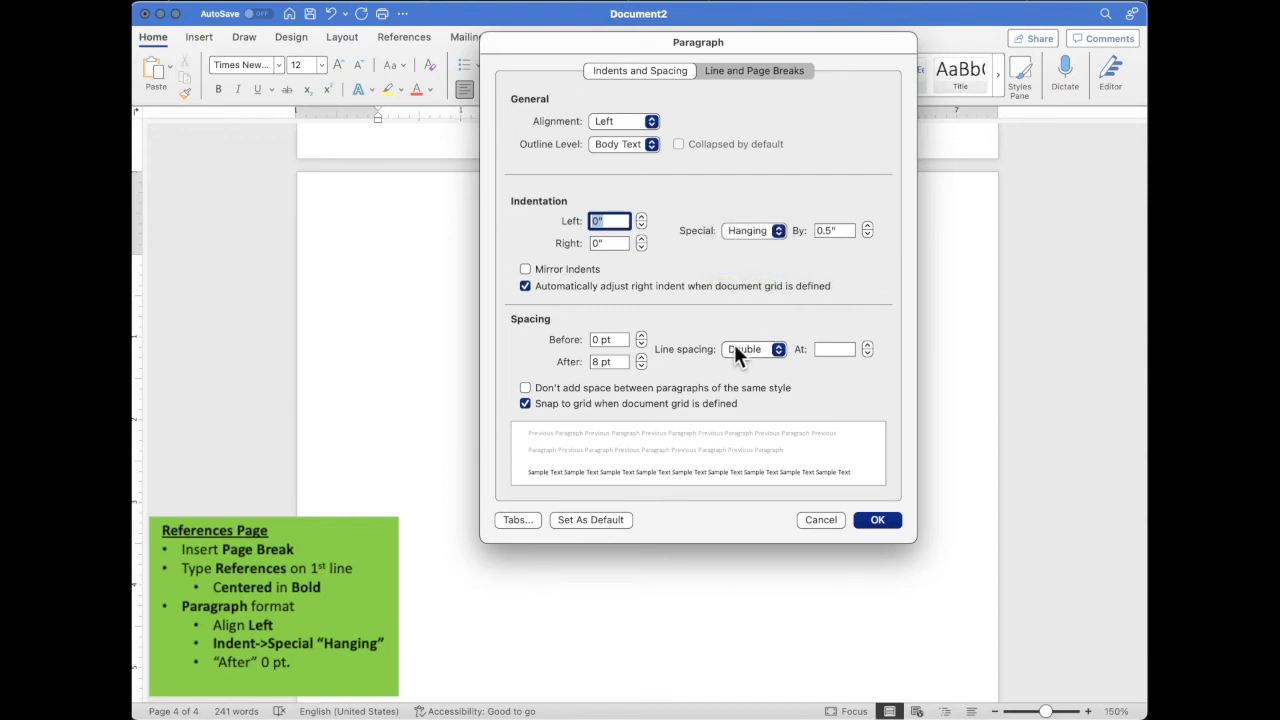
pyautogui.click(640, 363)
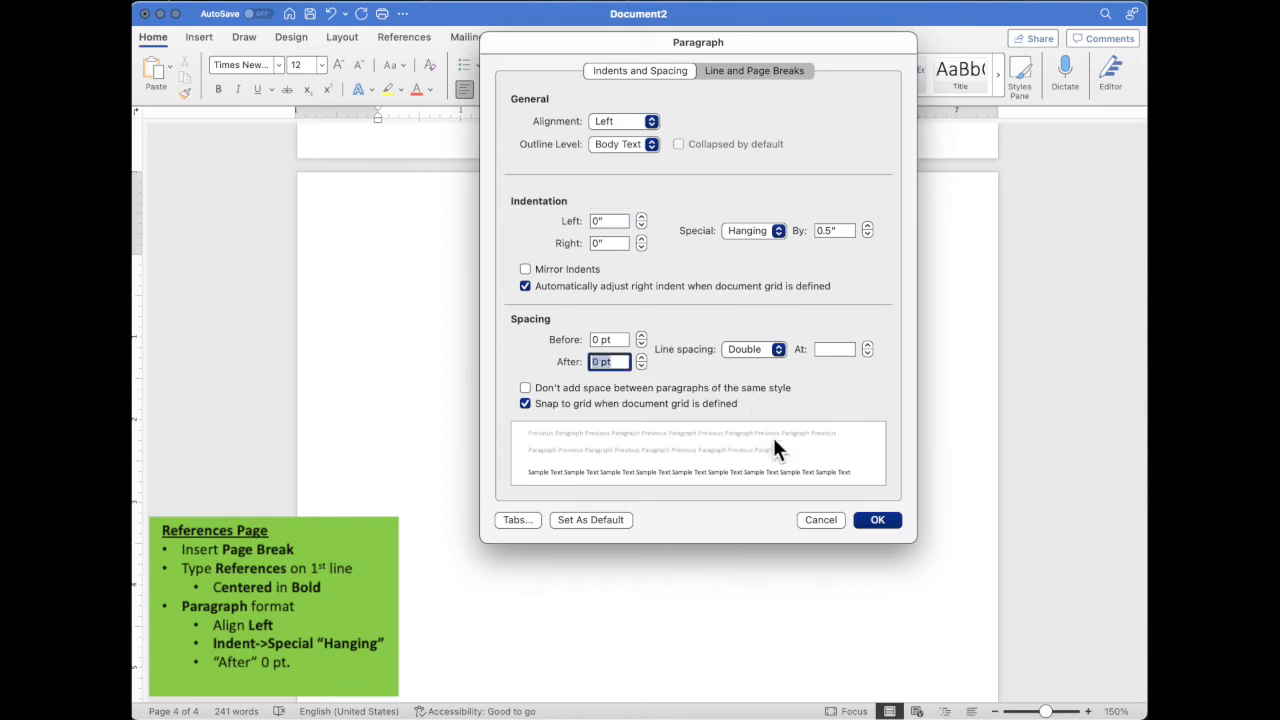
pyautogui.click(879, 519)
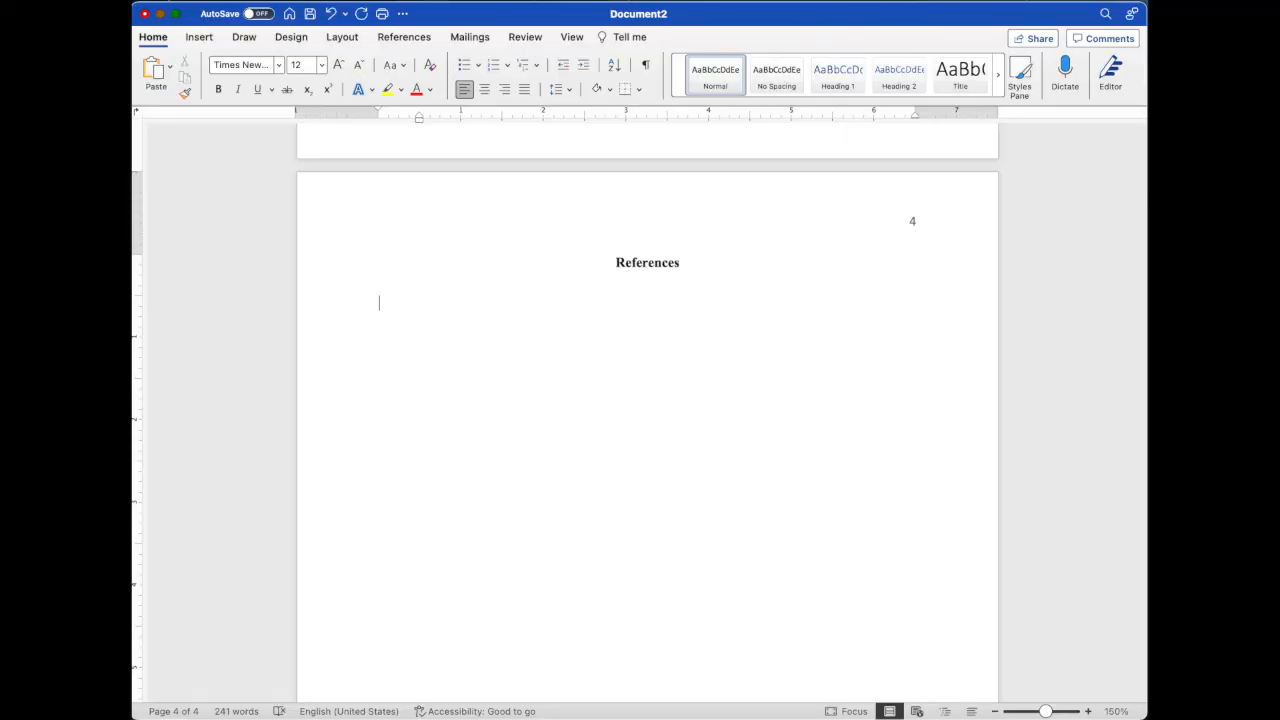
# - Paste the 2019 reference entry for "Writing your journal article in twelve weeks" below the References heading and continue on the line beneath it
pyautogui.click(390, 300)
pyautogui.write('Belcher, W. (2019). Writing your journal article in twelve weeks: A guide to academic publishing success (2nd ed.). University of Chicago Press.')
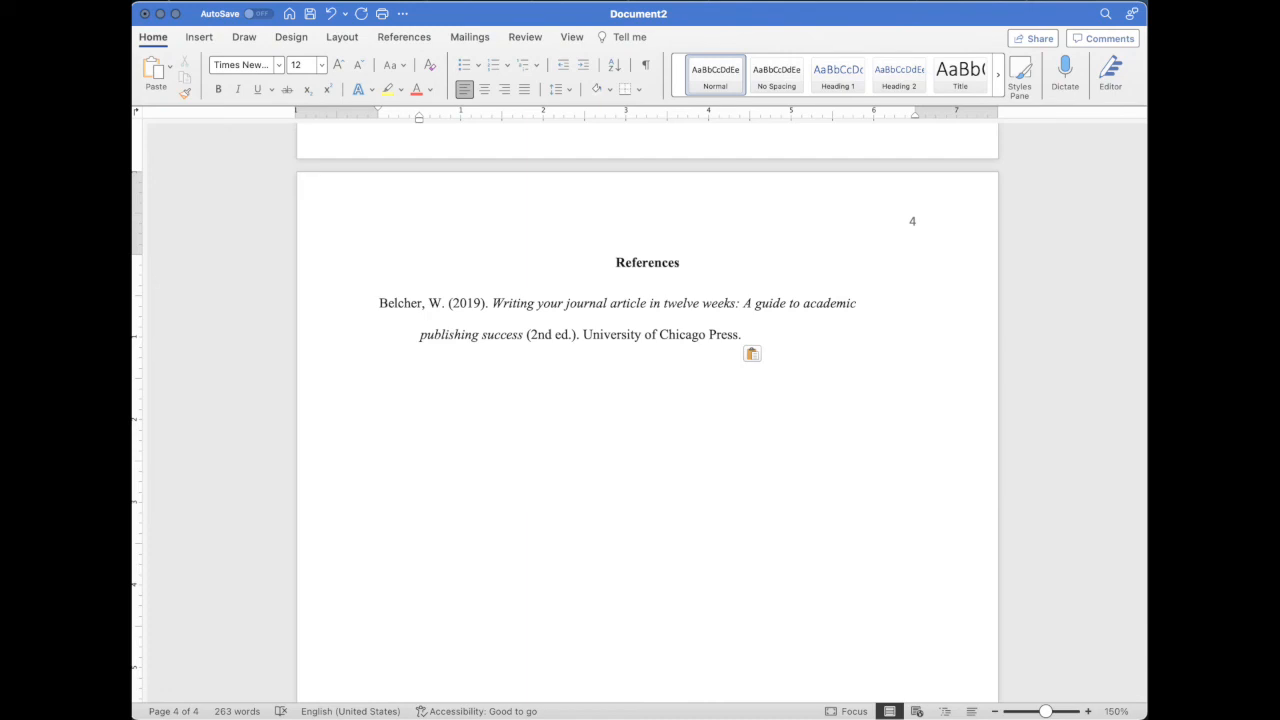
pyautogui.click(523, 394)
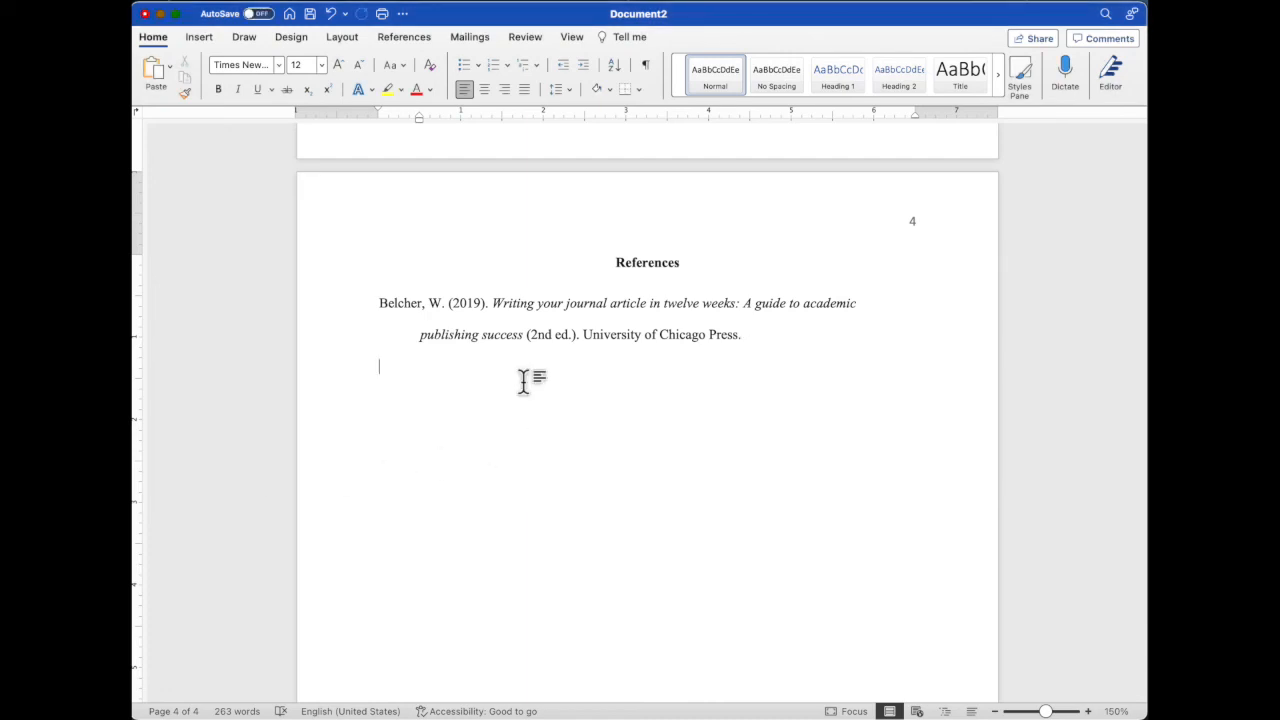